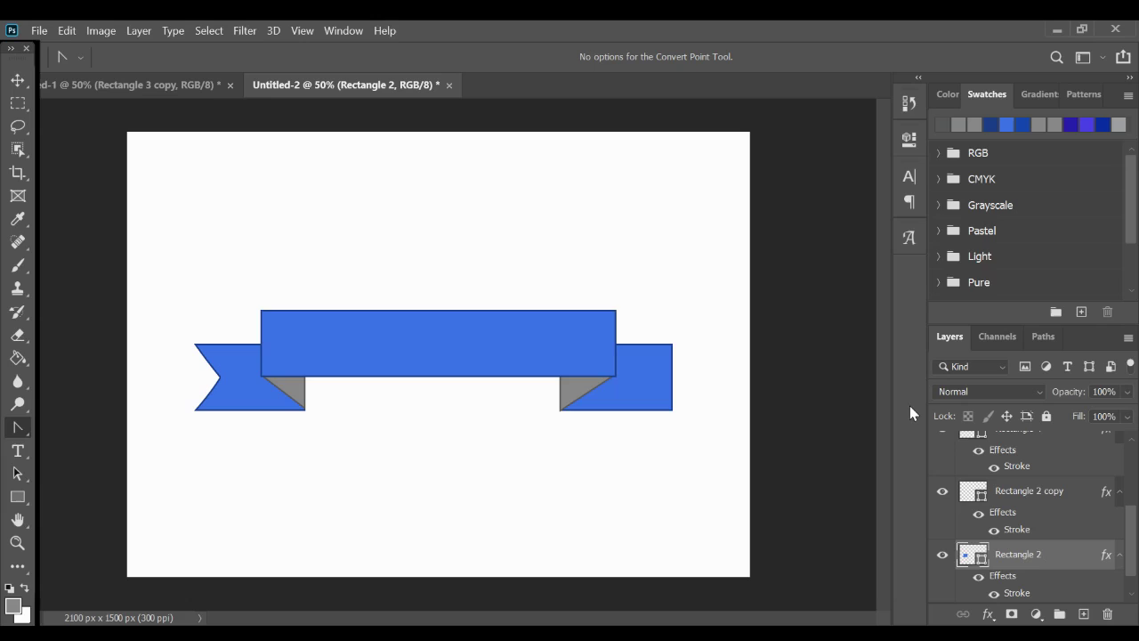
- Create a new document at the default Photoshop size, 7 × 5 inches at 300 ppi
left_click(38, 31)
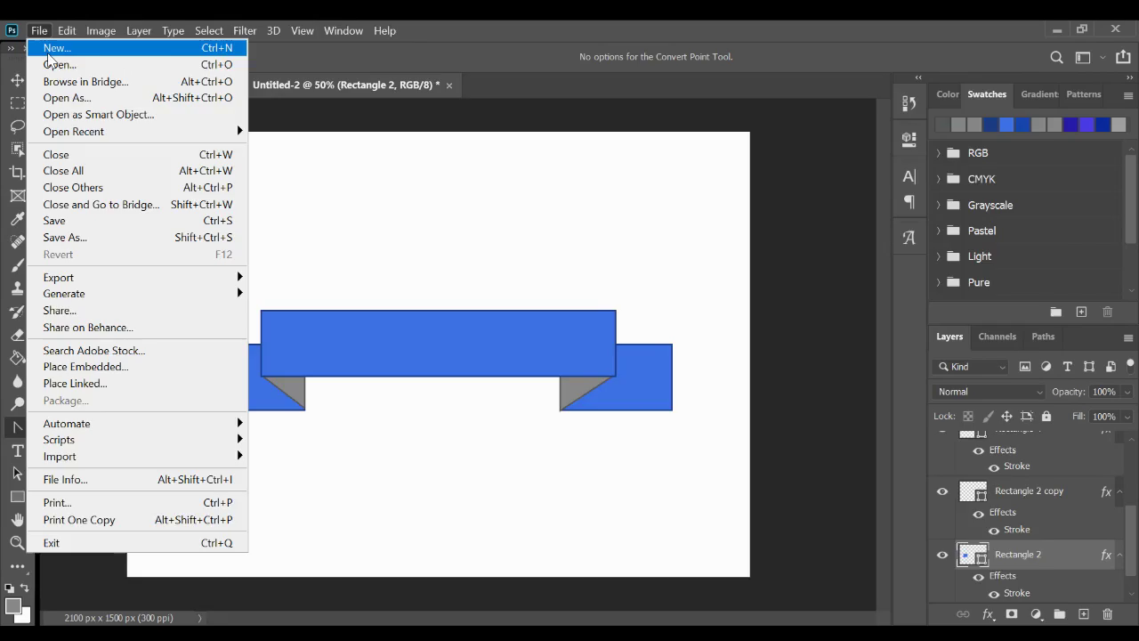
left_click(50, 46)
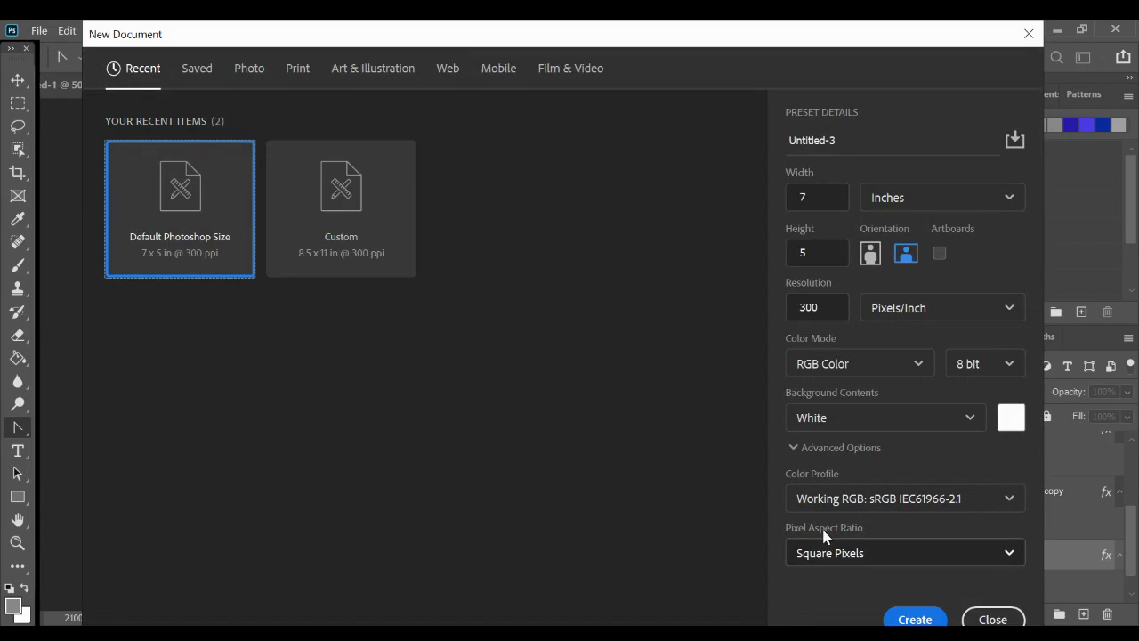
left_click(904, 617)
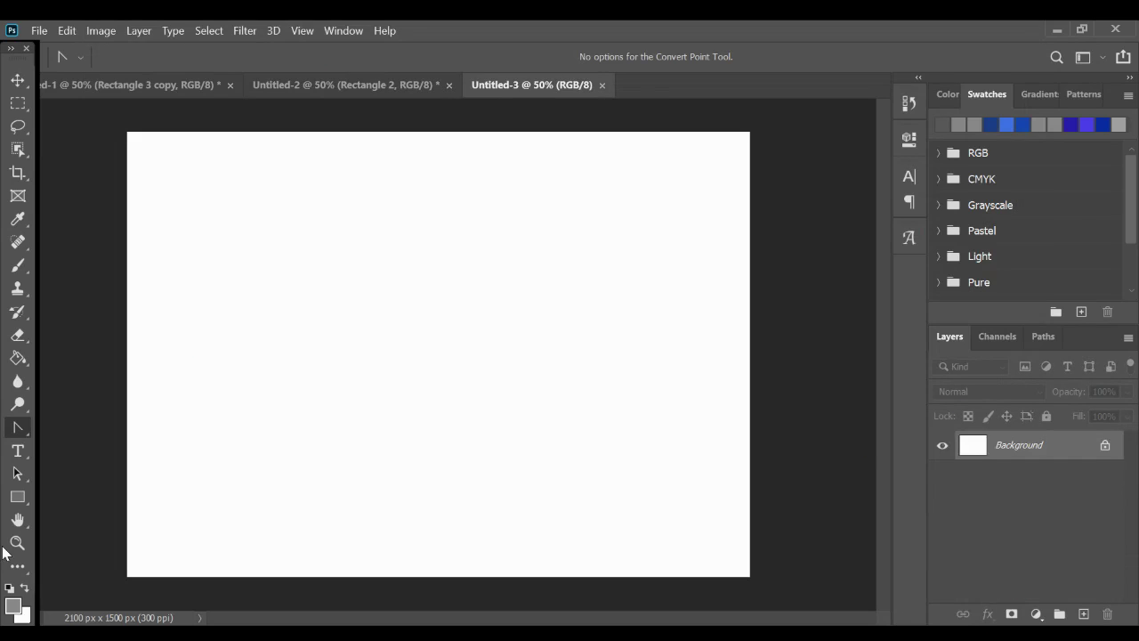
- Select the Rectangle Tool from the shape tools flyout
left_click(16, 495)
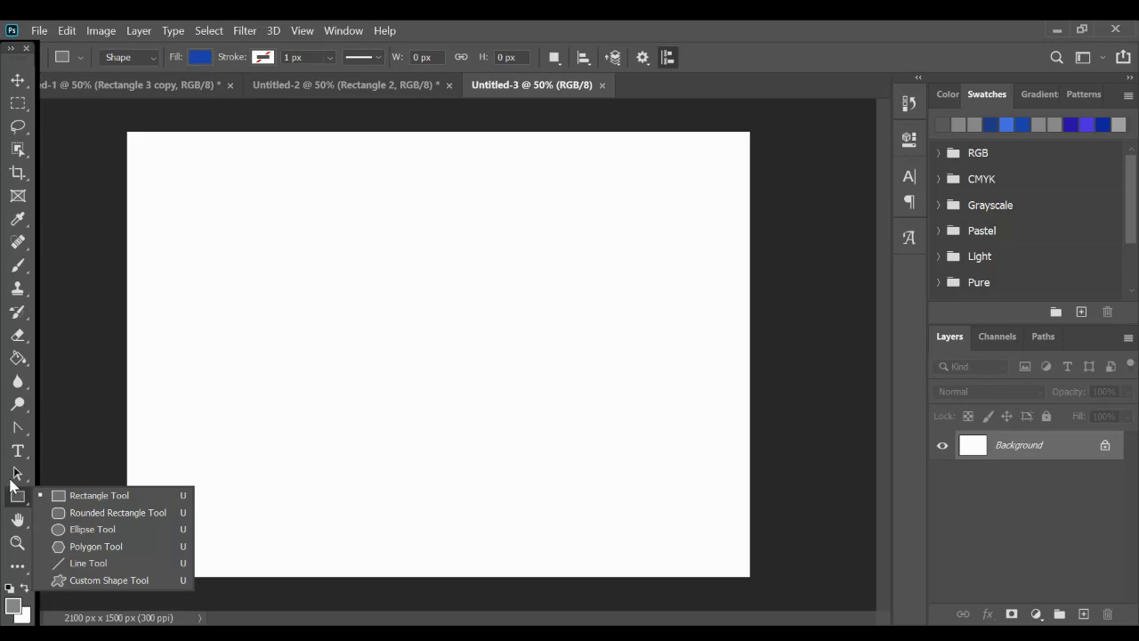
left_click(11, 486)
left_click(7, 498)
- Show the grid over the blank canvas with Ctrl+'
key("ctrl+apostrophe")
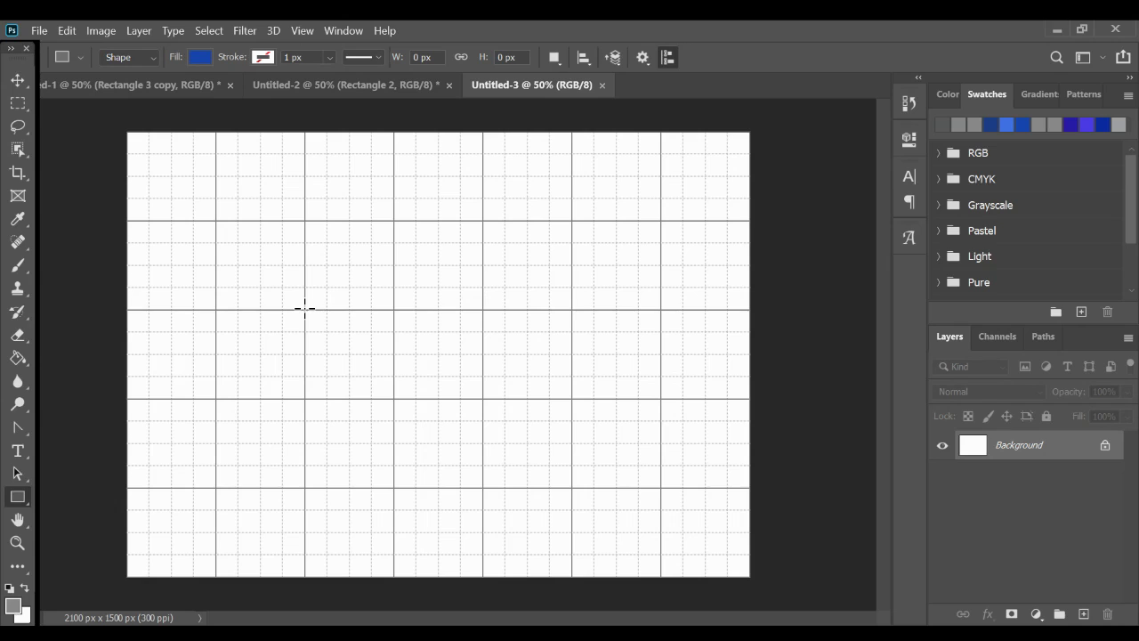
left_click(18, 497)
left_click(303, 30)
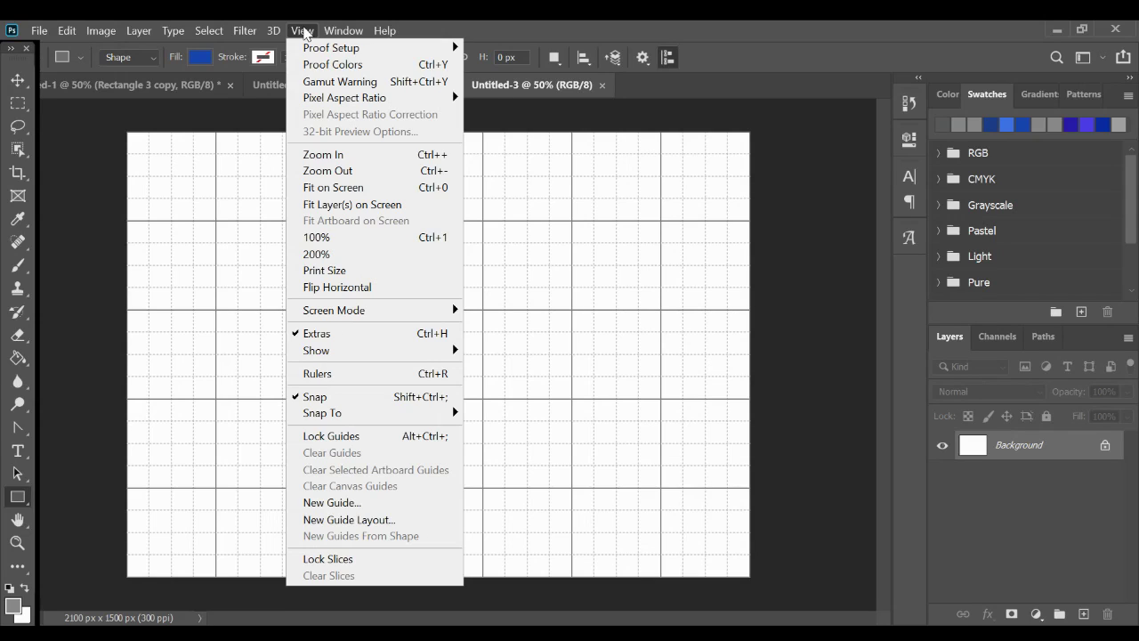
mouse_move(329, 350)
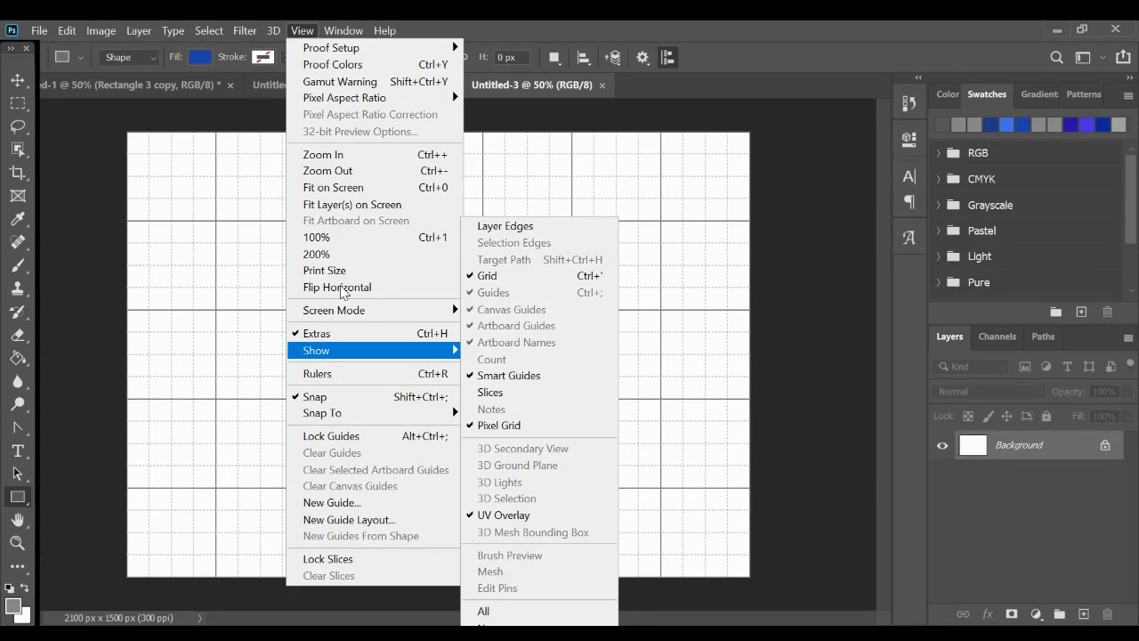
left_click(203, 313)
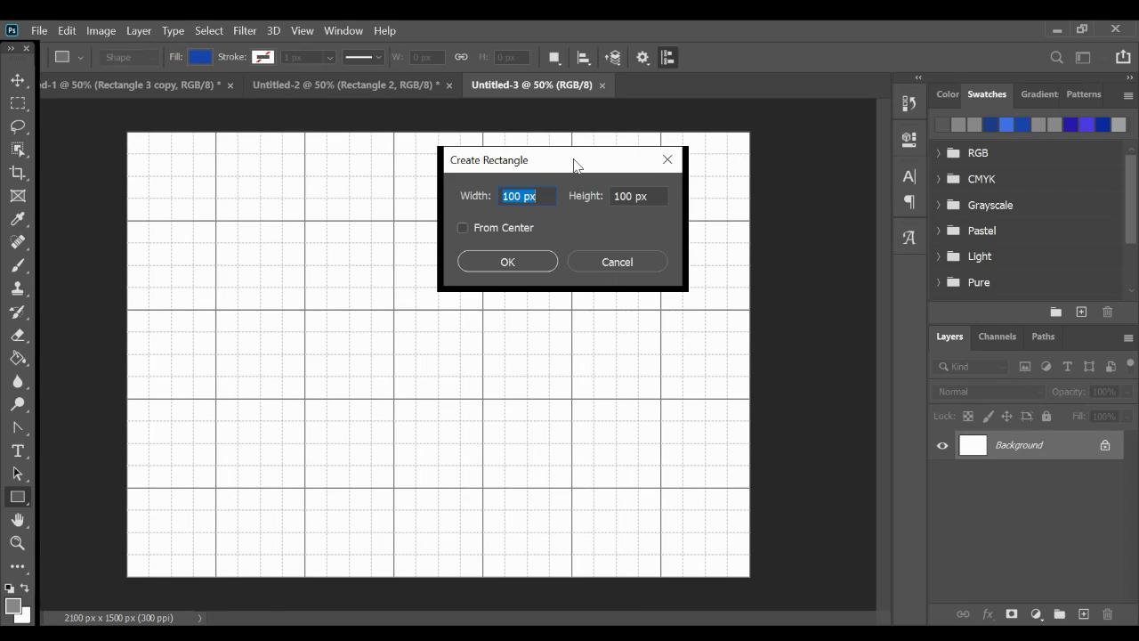
- Cancel the stray Create Rectangle prompt and toggle the grid off and back on
left_click(643, 260)
key("ctrl+apostrophe")
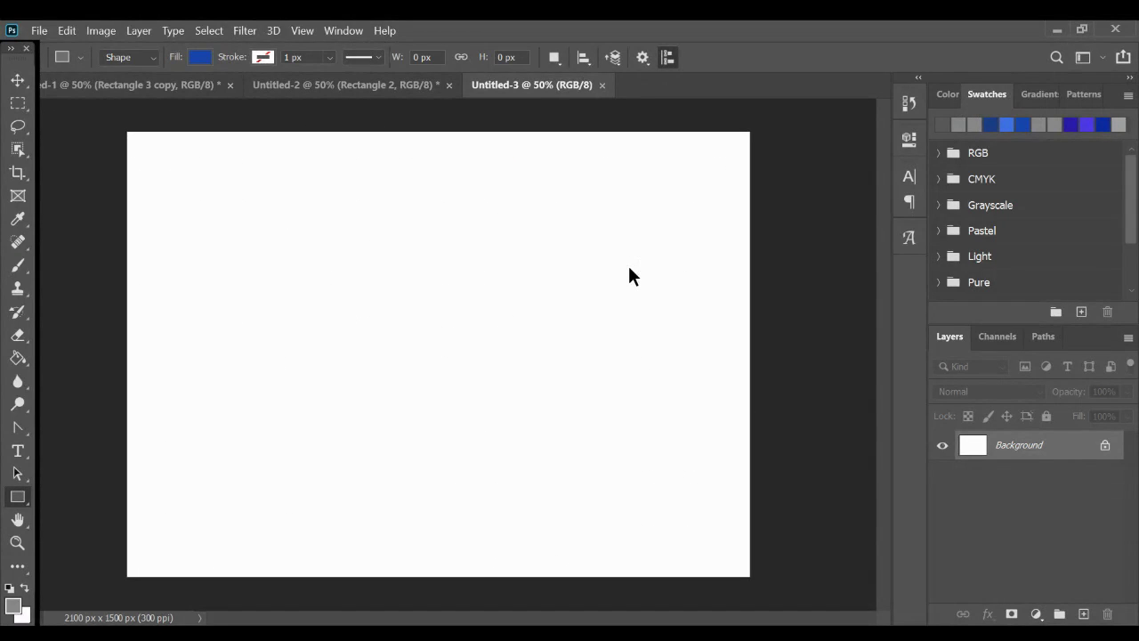
key("ctrl+apostrophe")
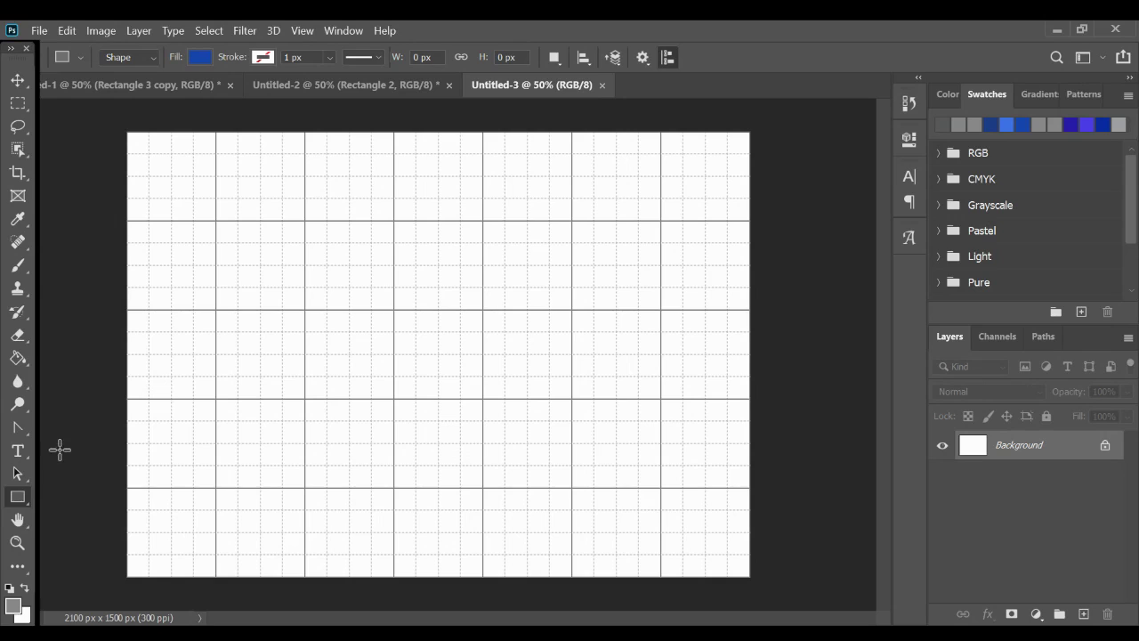
- Draw a 900 × 225 px rectangle with bright blue fill across the canvas centre
left_click(22, 498)
left_click(82, 496)
left_click(198, 58)
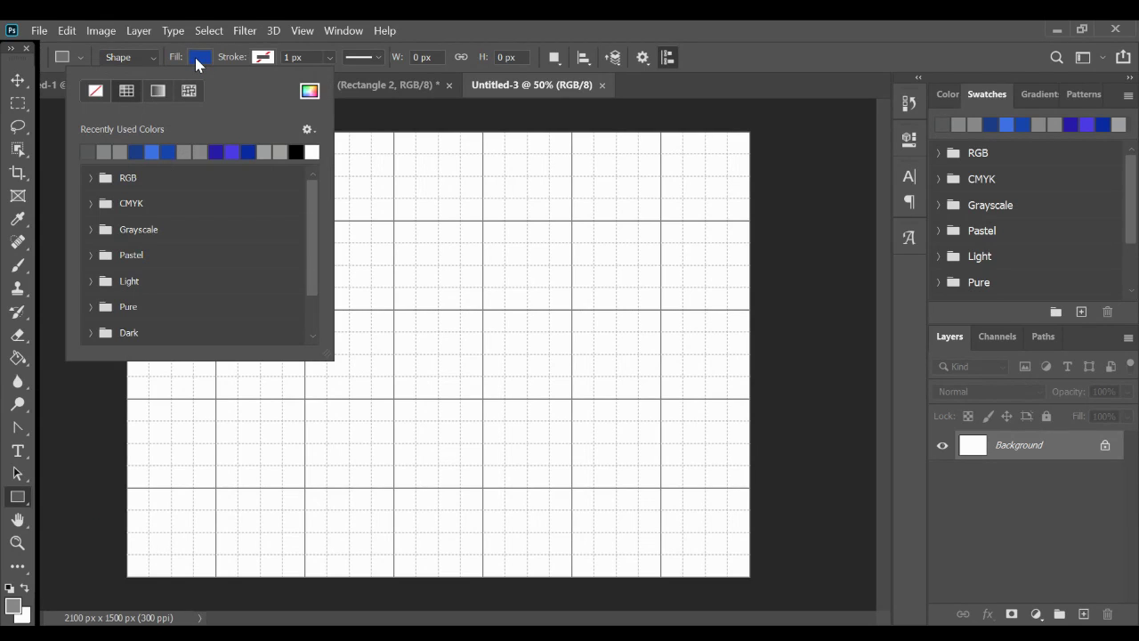
left_click(165, 150)
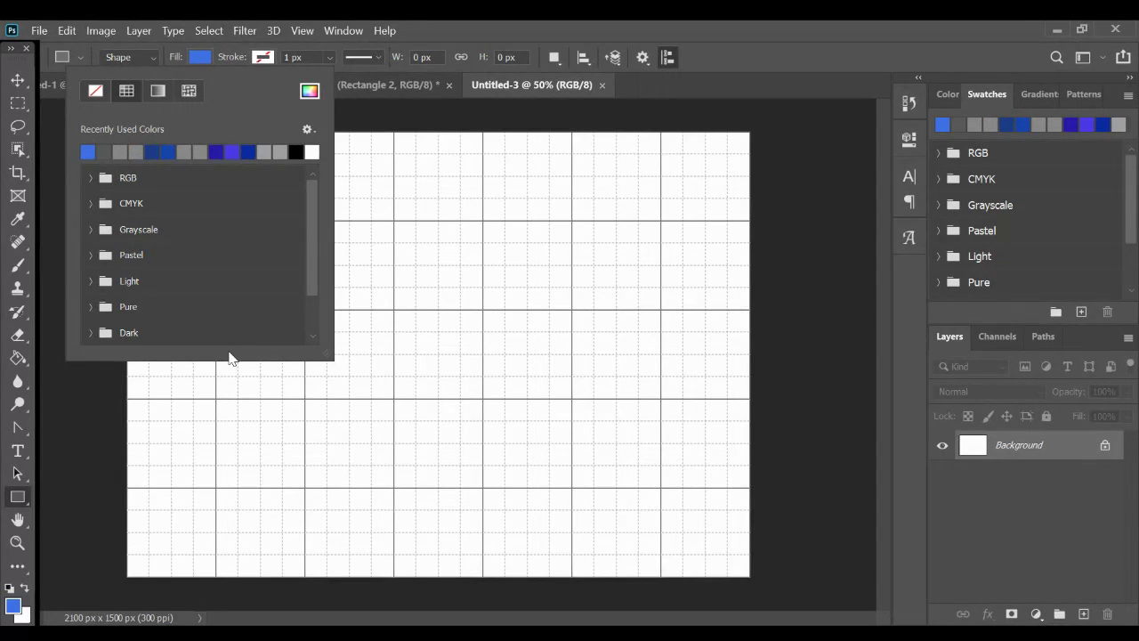
left_click(205, 57)
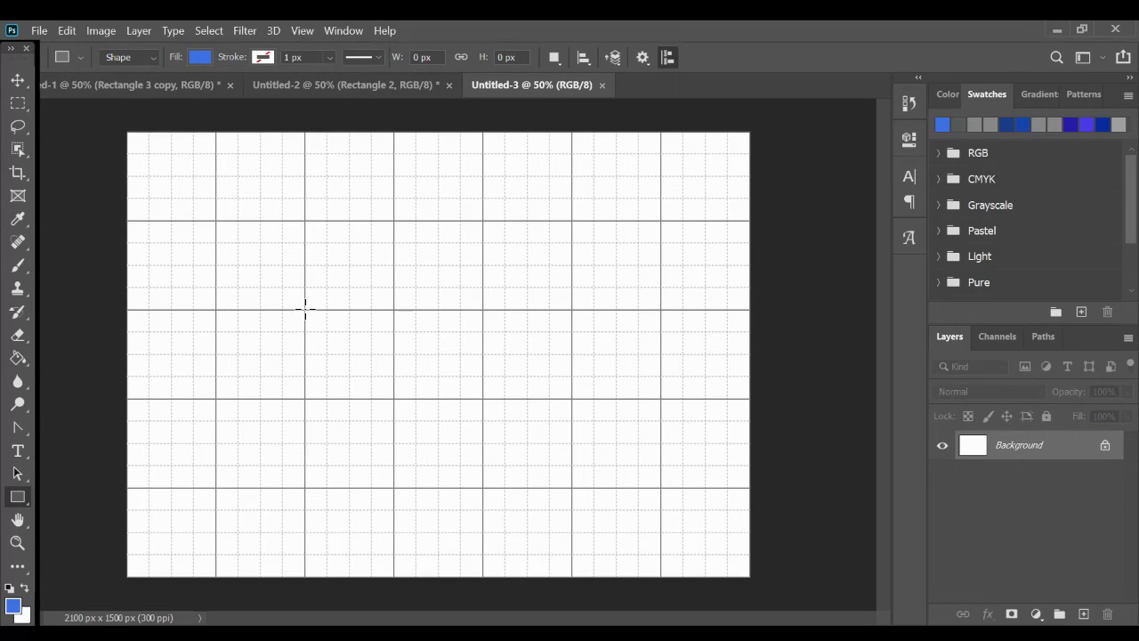
left_click_drag(305, 310, 571, 377)
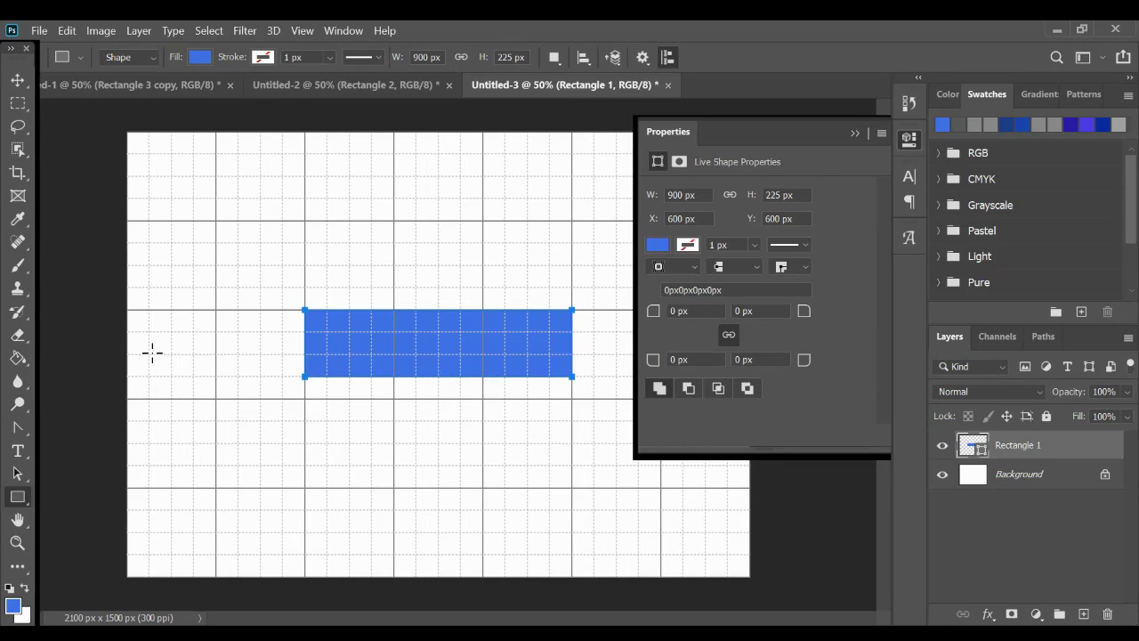
- Draw a 300 × 225 px blue rectangle and move it up-left under the long one's left end
left_click(856, 133)
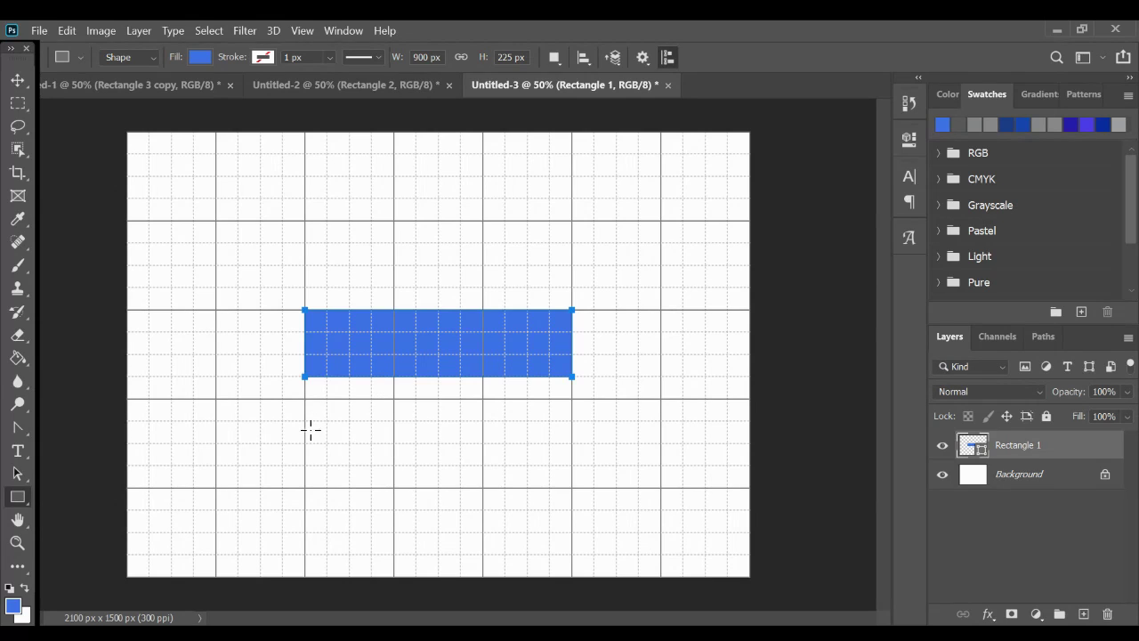
left_click_drag(305, 400, 394, 466)
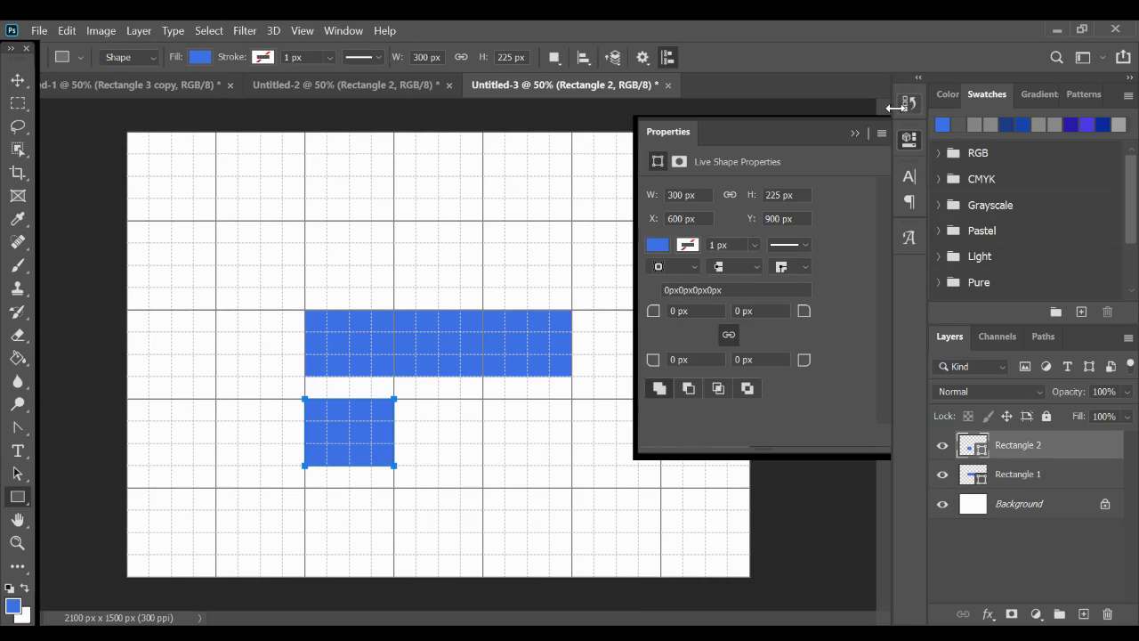
left_click(876, 131)
left_click(18, 81)
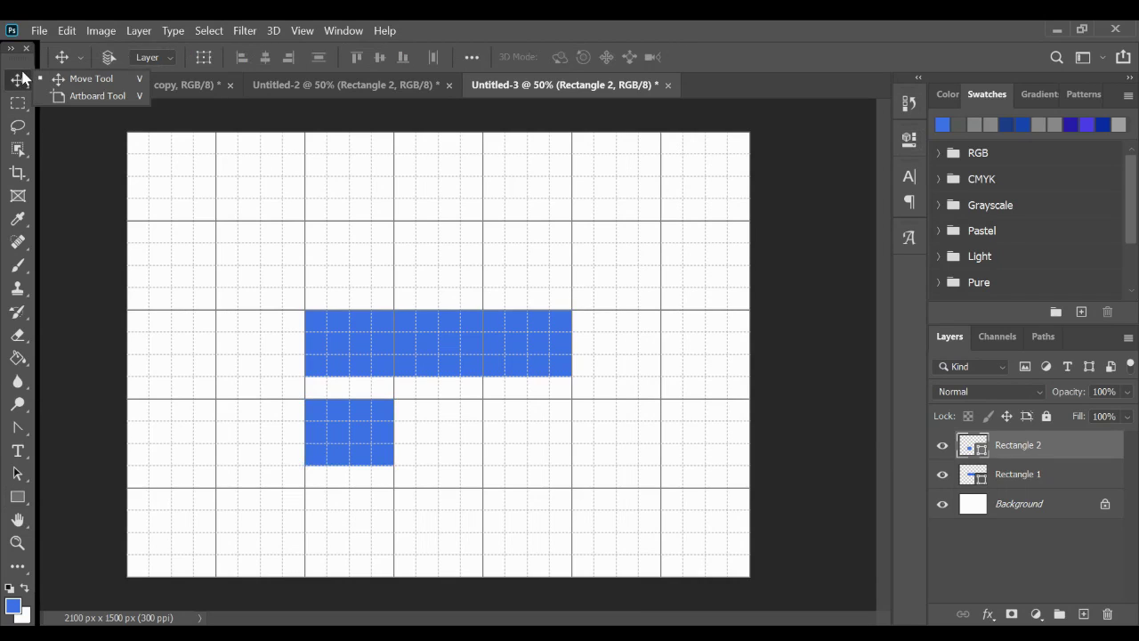
left_click_drag(330, 414, 288, 362)
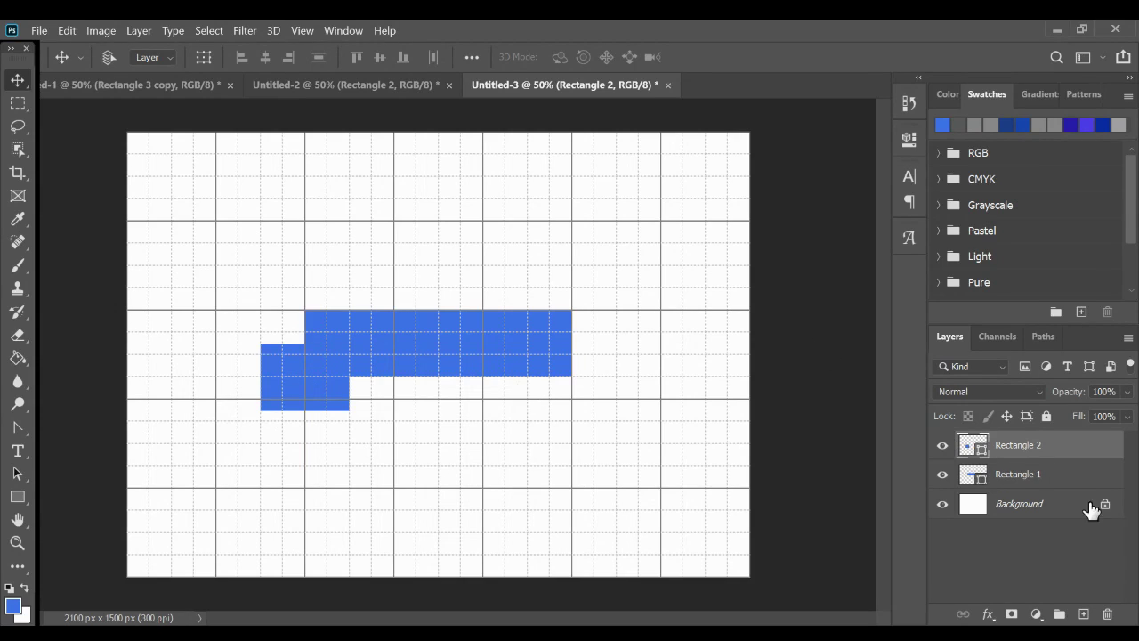
- Move Rectangle 1 above Rectangle 2 in the Layers panel and open a Stroke effect
left_click(1050, 476)
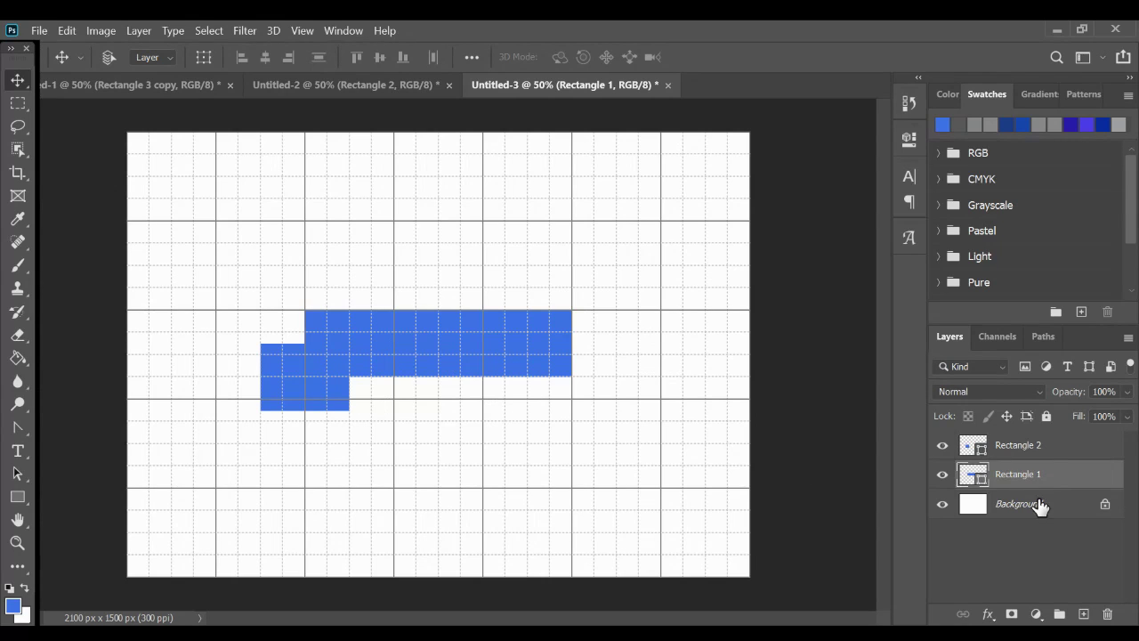
left_click_drag(1020, 480, 1020, 447)
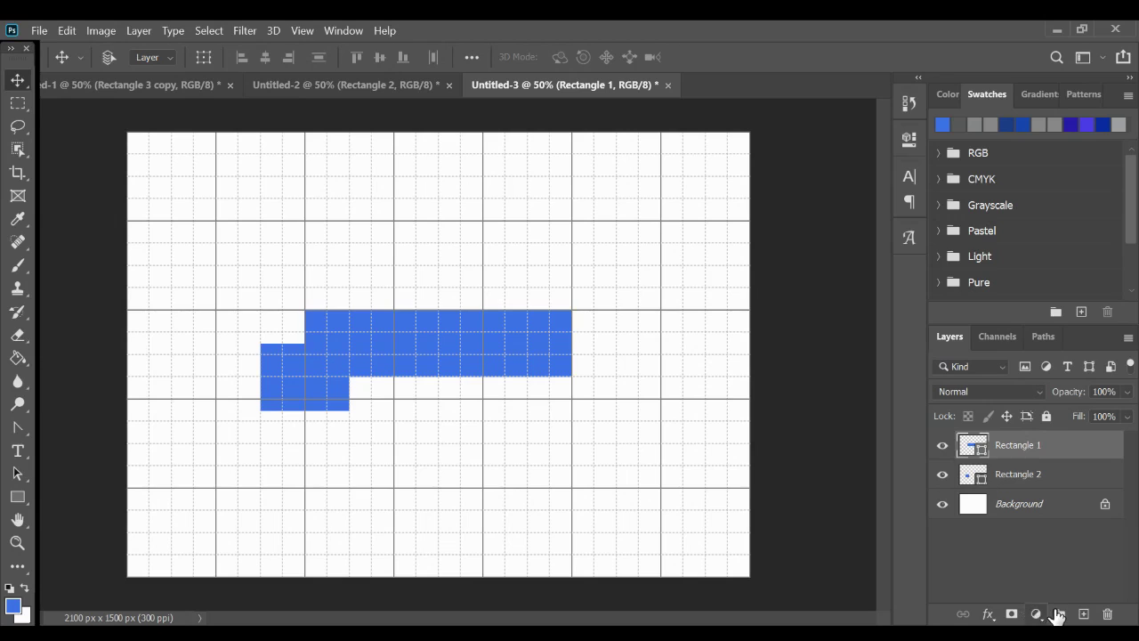
left_click(988, 614)
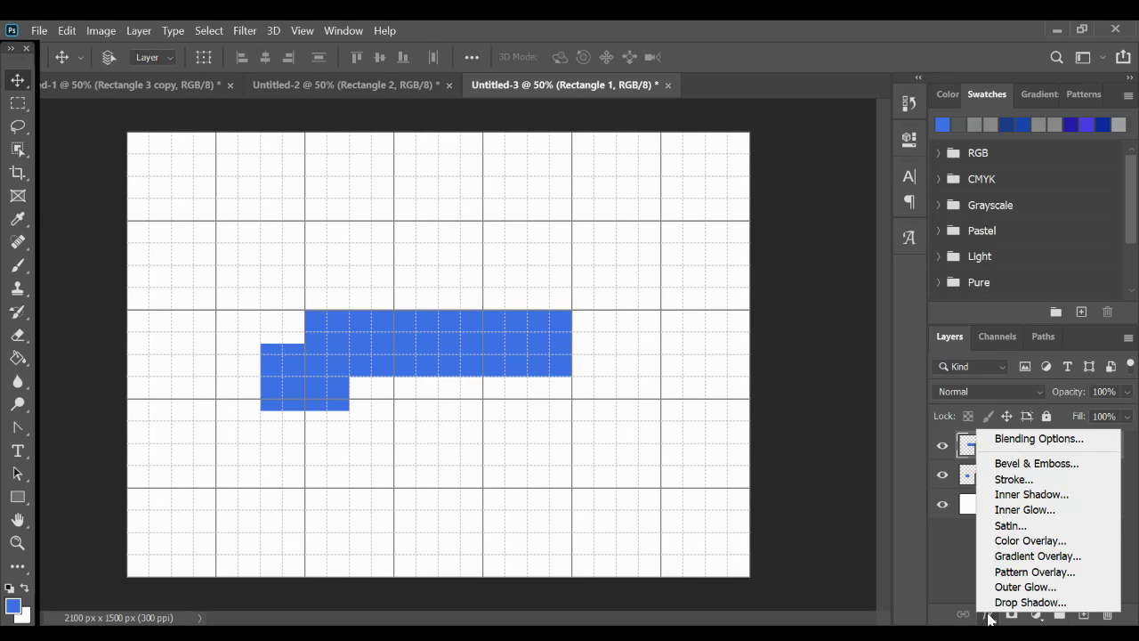
left_click(1023, 478)
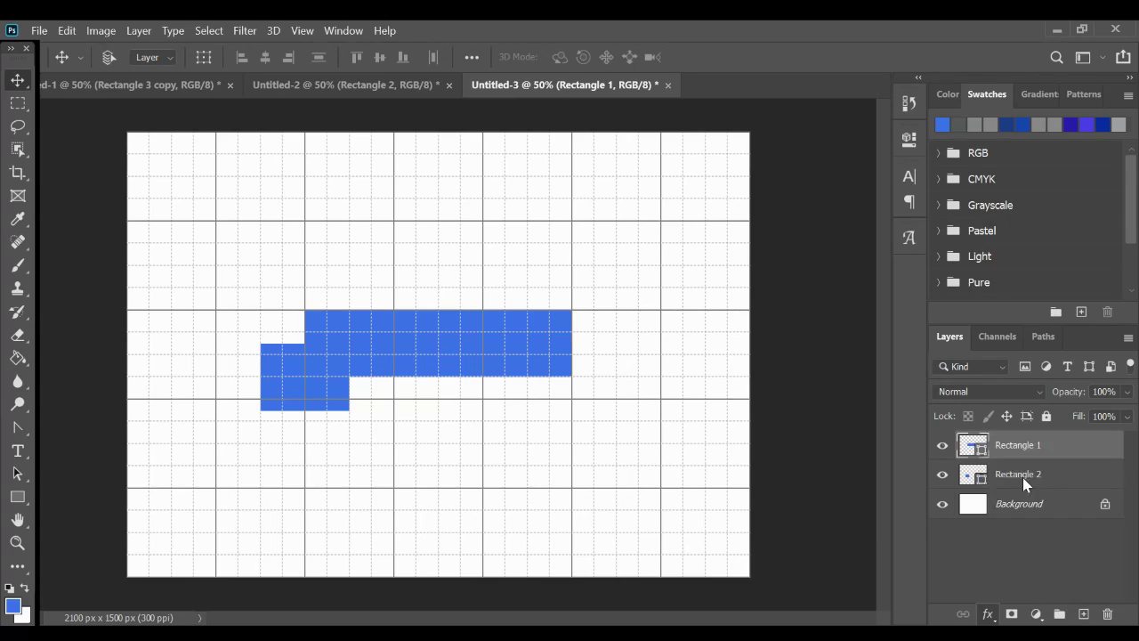
- Cancel the Stroke dialog, return to the Move tool, and hide the grid
left_click_drag(502, 121, 826, 168)
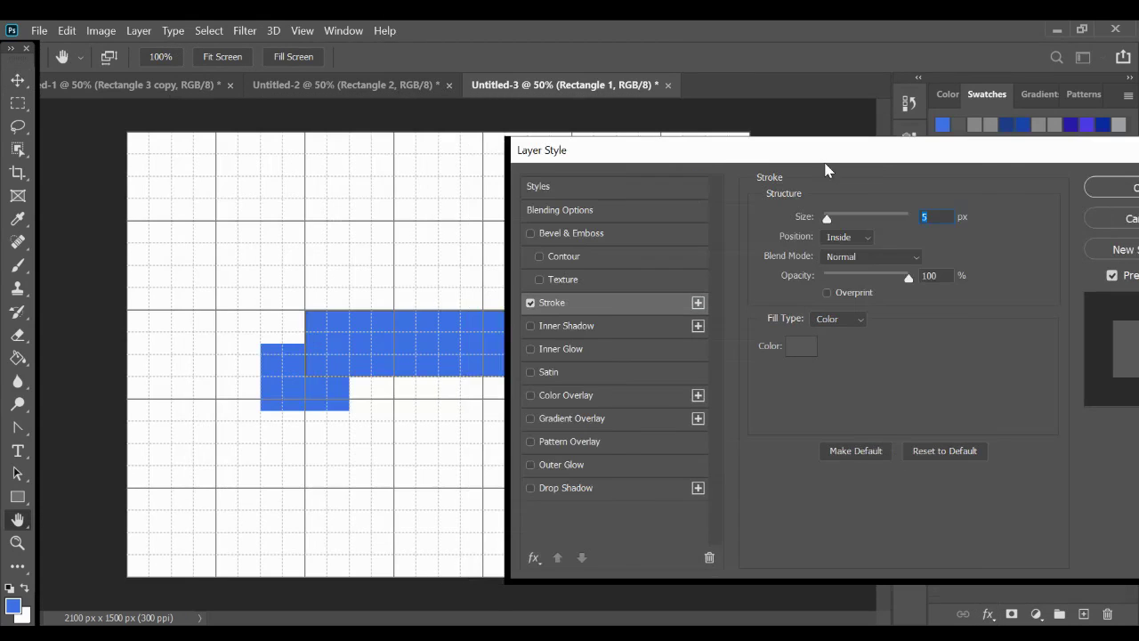
left_click(1095, 222)
key("v")
key("ctrl+apostrophe")
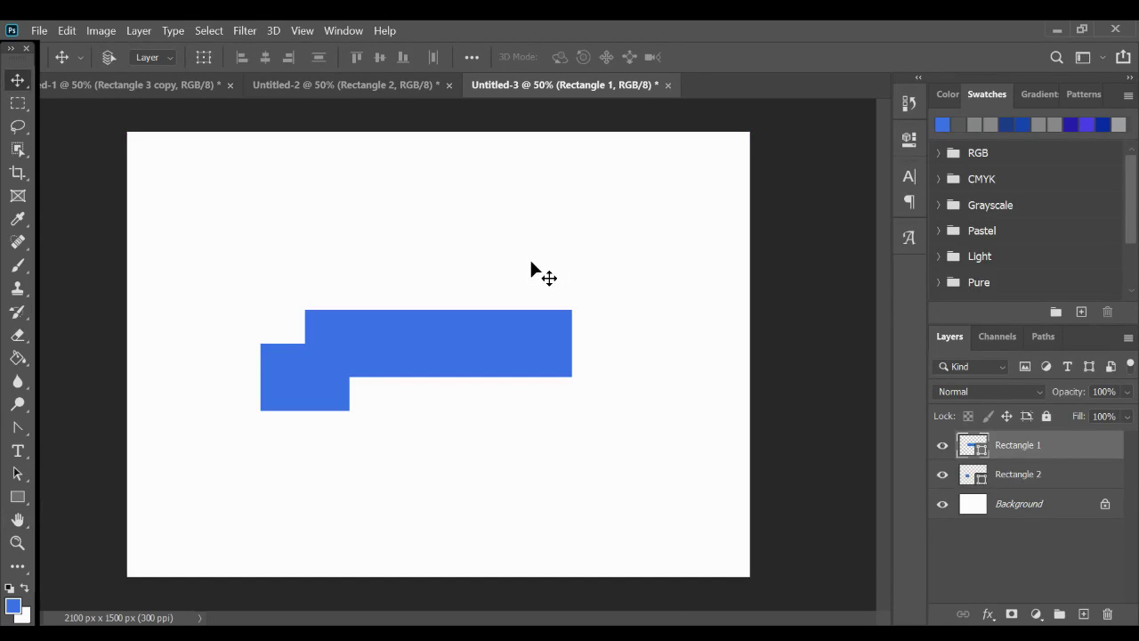
- Give Rectangle 1 a 5 px inside stroke in dark blue 2c52ab, sampled from the shape and darkened
left_click(989, 614)
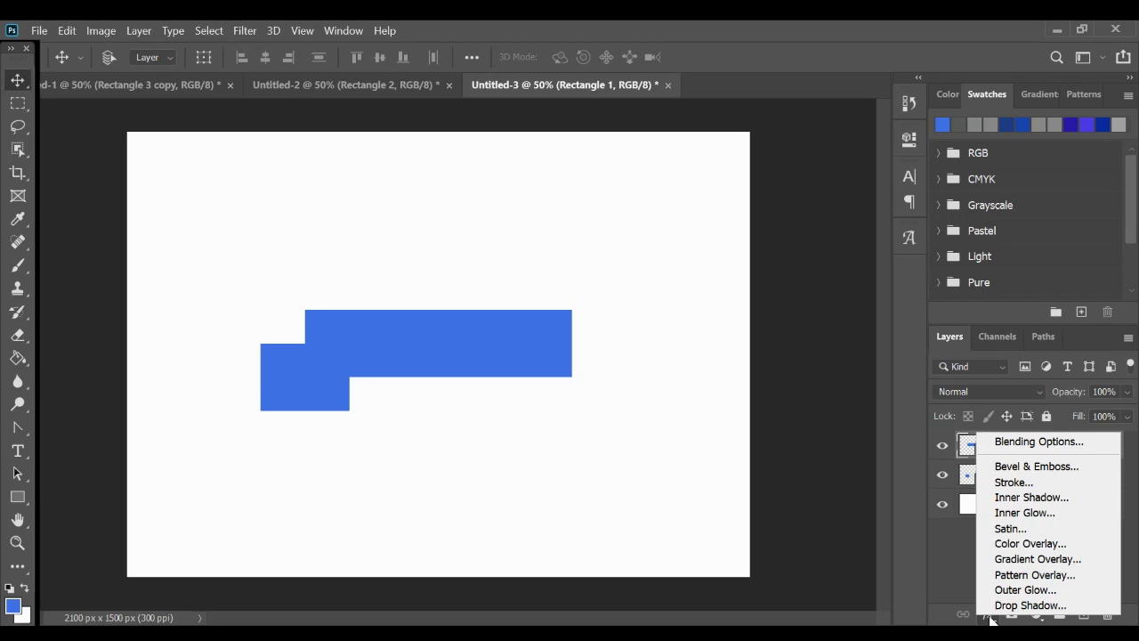
left_click(1015, 483)
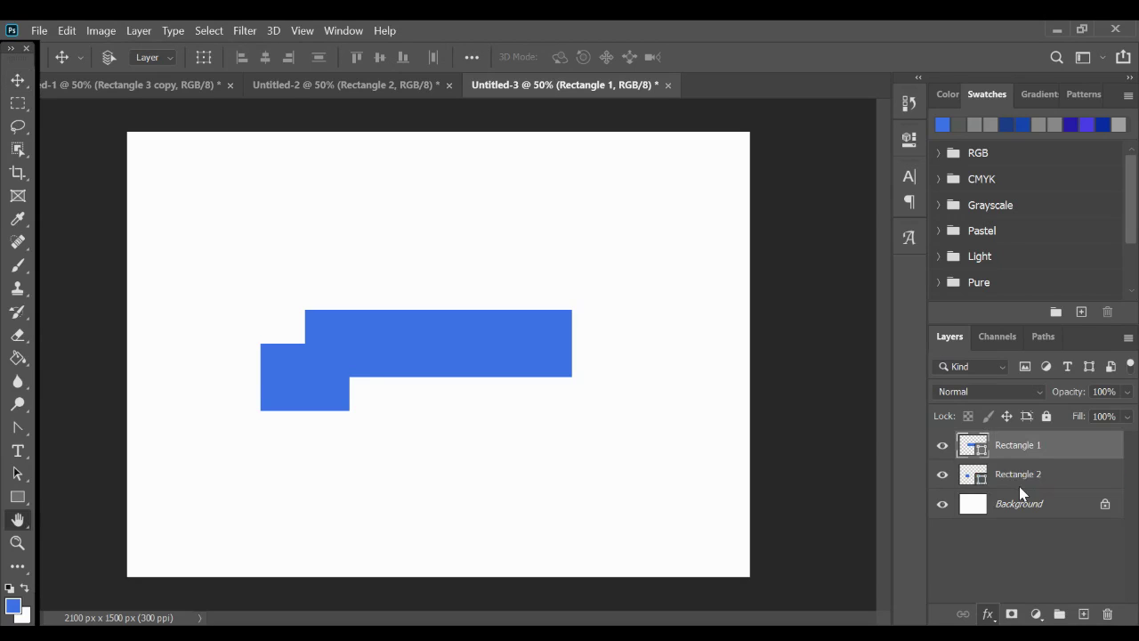
left_click(726, 345)
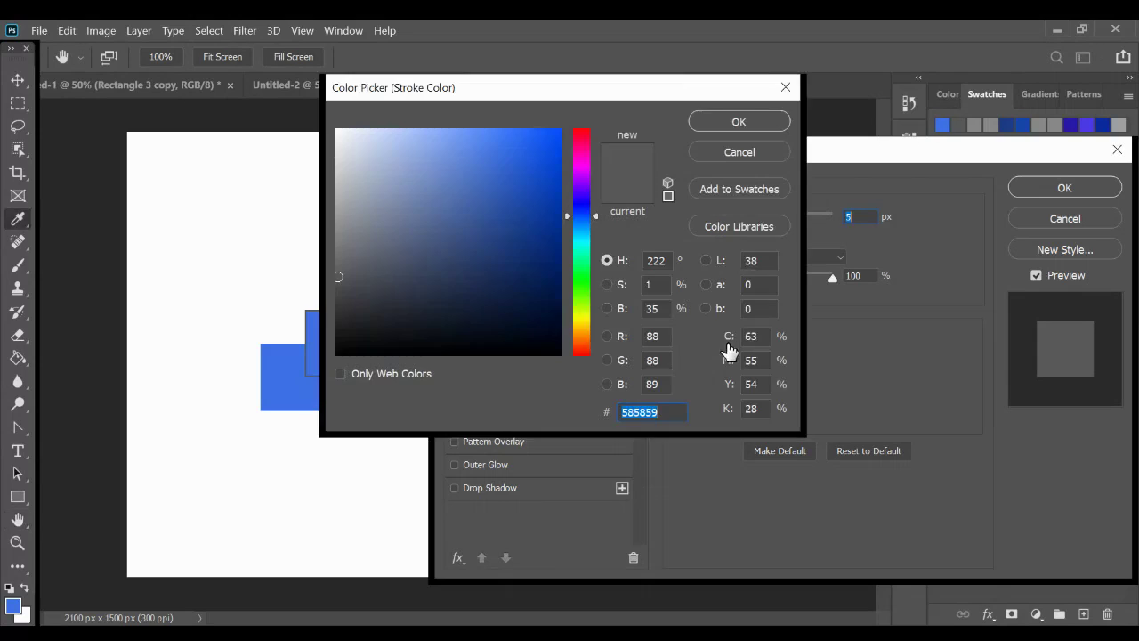
left_click(316, 352)
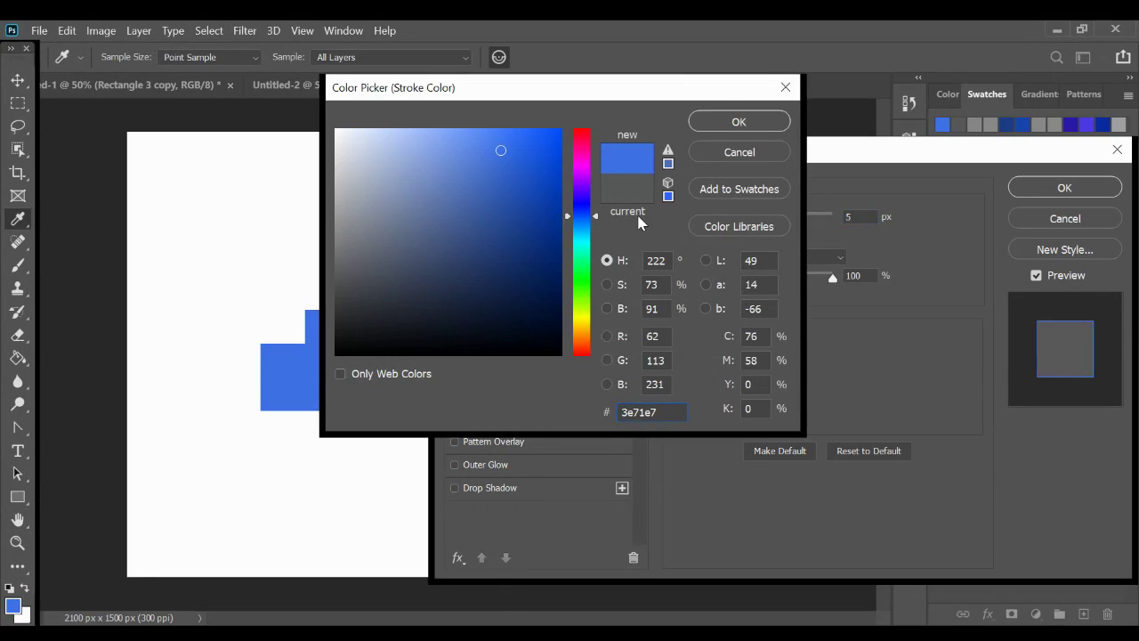
left_click(503, 205)
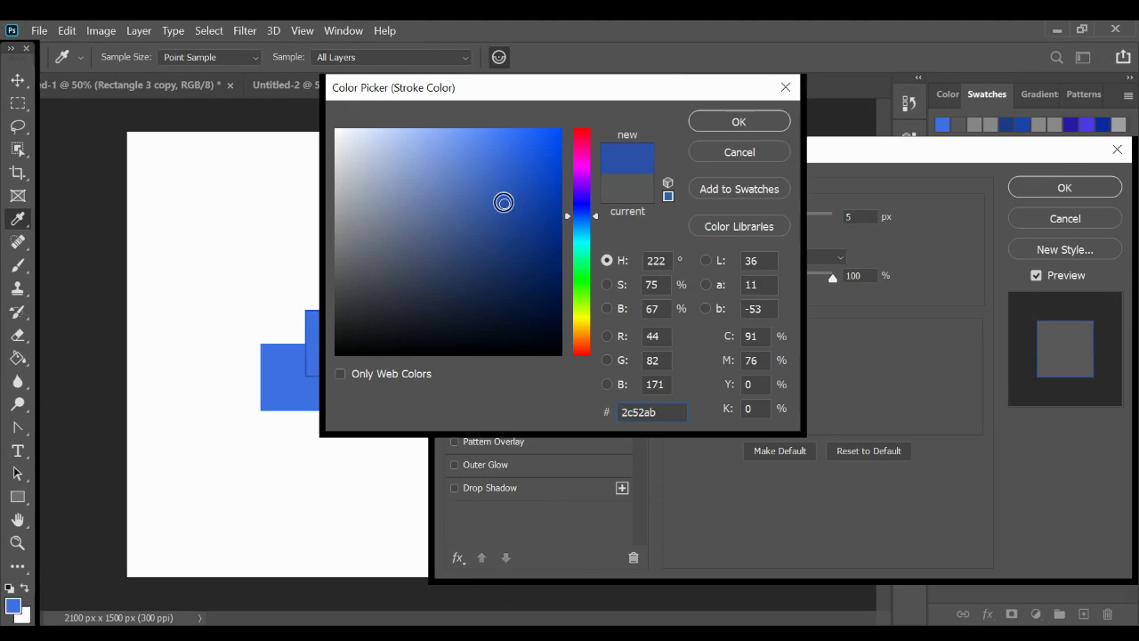
left_click(711, 122)
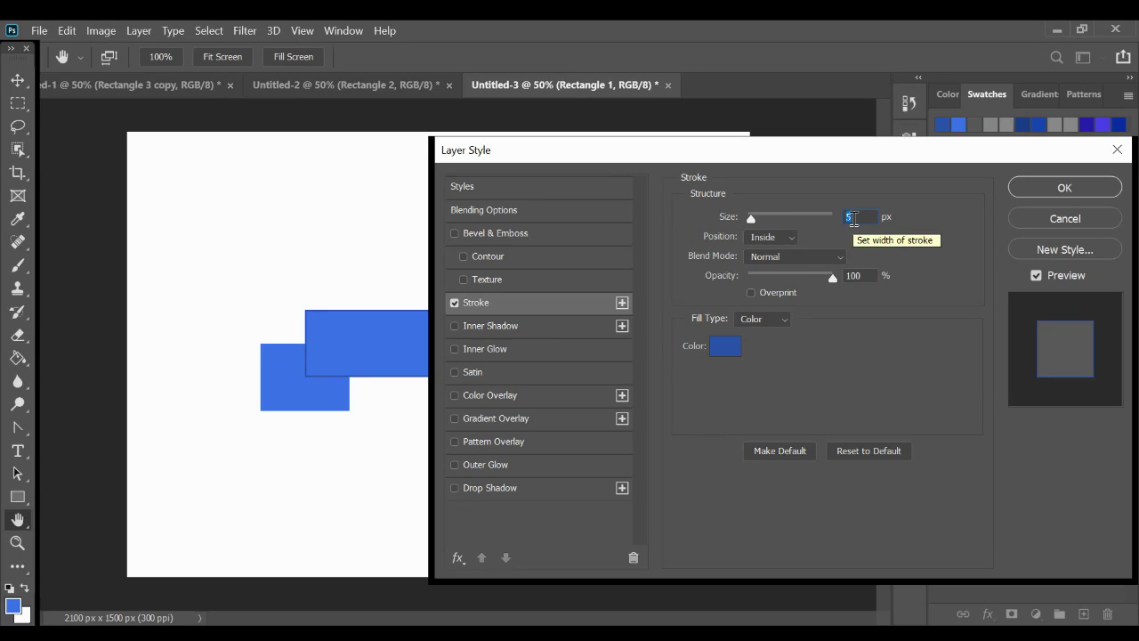
left_click(767, 239)
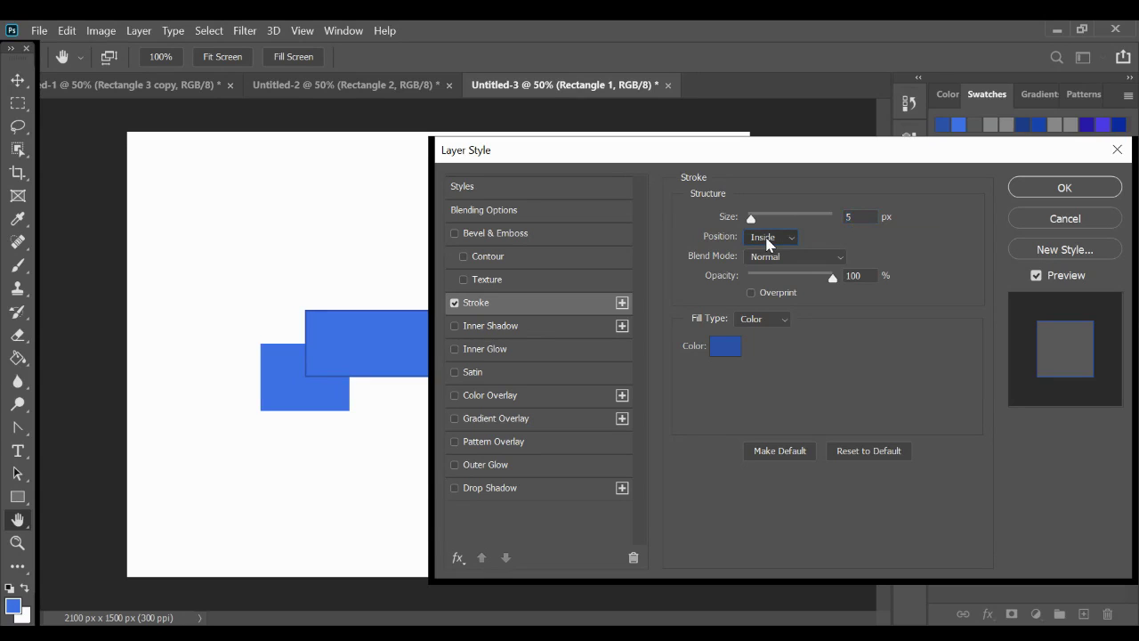
left_click(1065, 188)
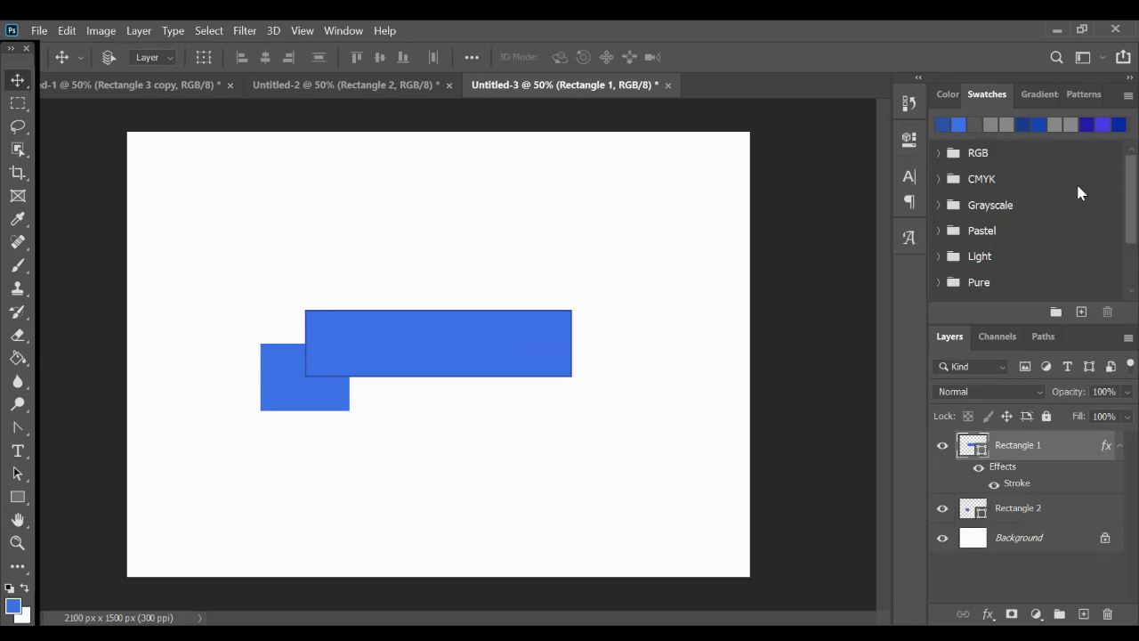
- Copy Rectangle 1's layer style and paste it onto the Rectangle 2 layer
right_click(1013, 486)
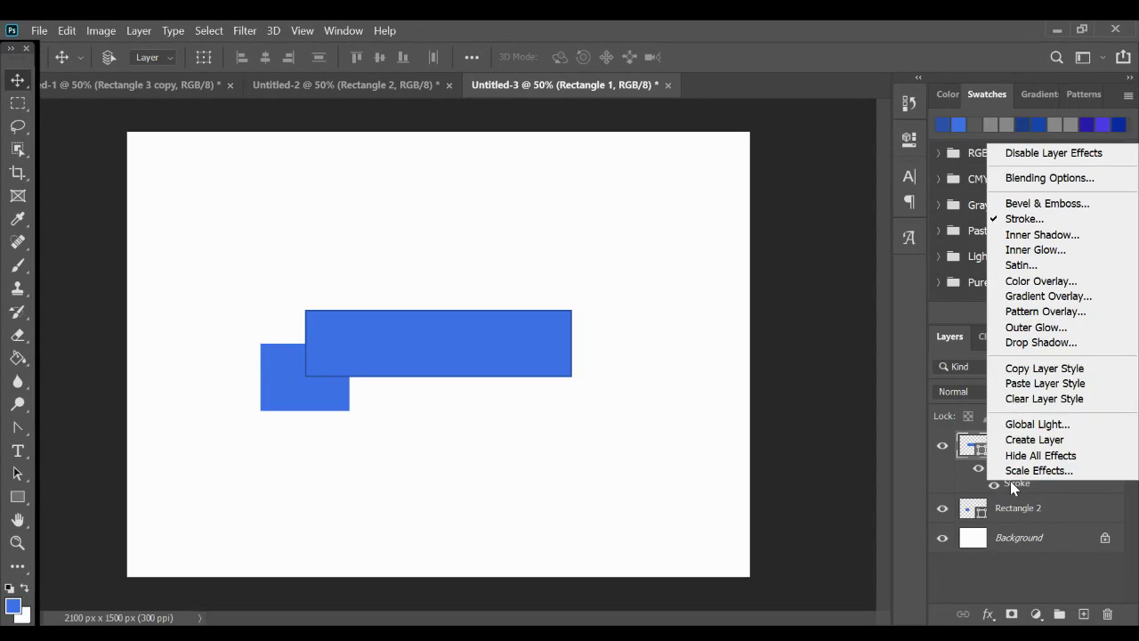
left_click(1038, 367)
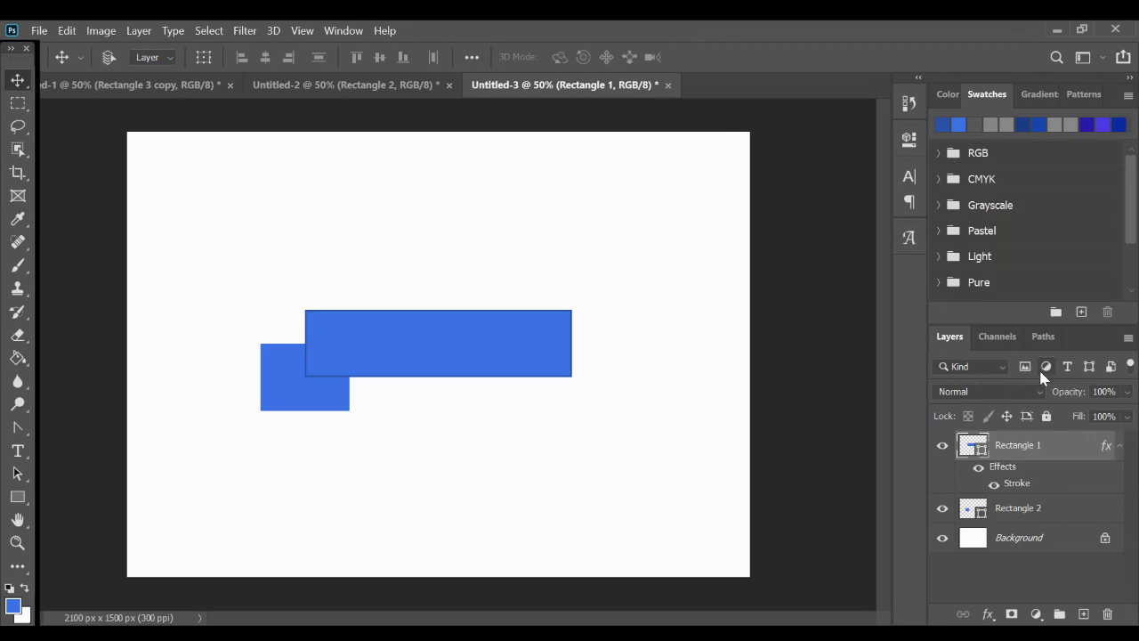
left_click(1044, 516)
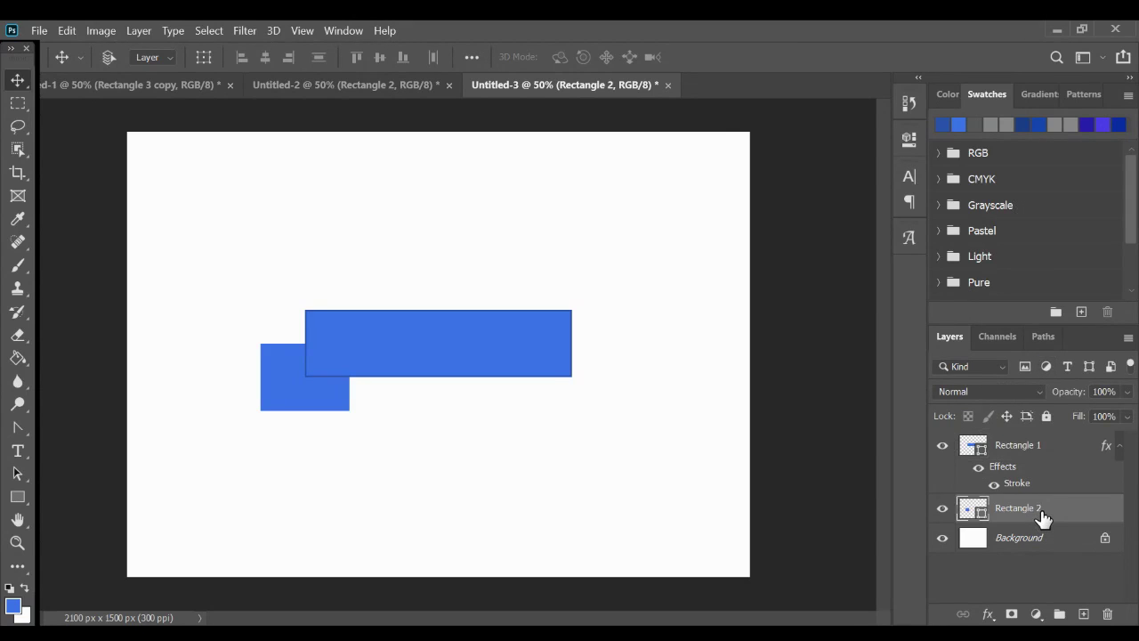
right_click(1043, 516)
left_click(877, 453)
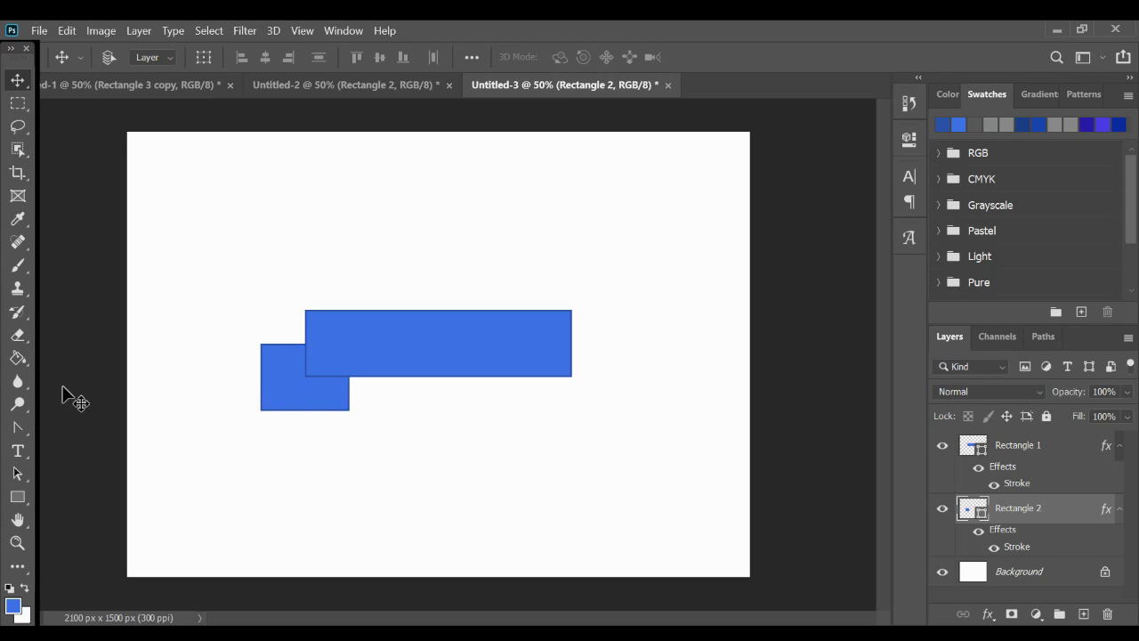
- Select the Add Anchor Point Tool, zoom to 100%, and pan the small rectangle into view
left_click(18, 430)
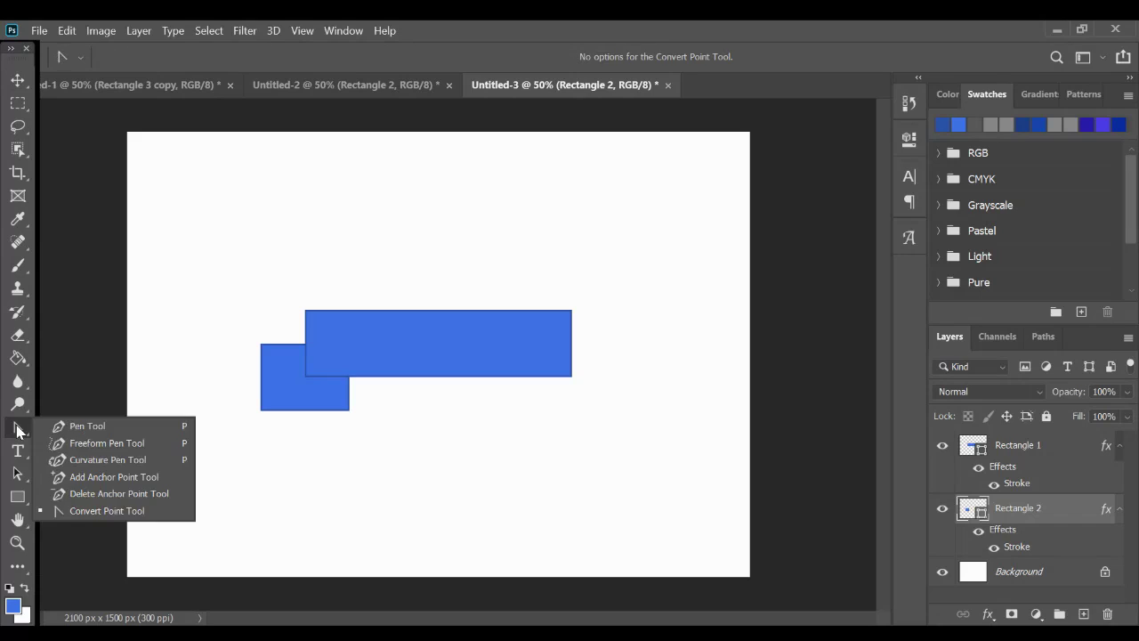
left_click(89, 478)
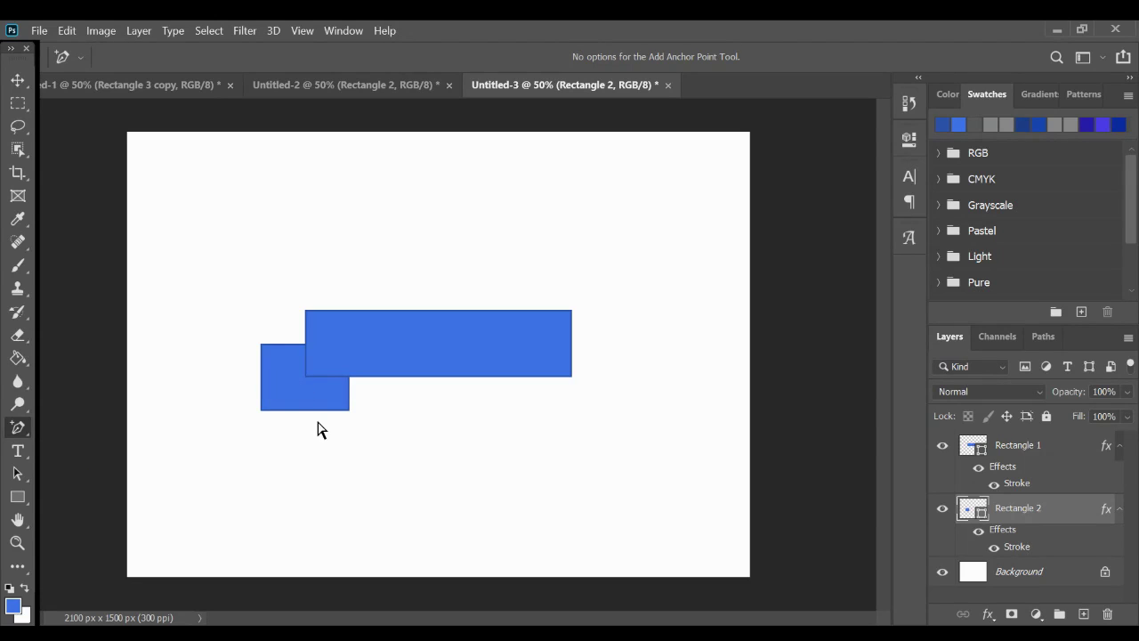
left_click(16, 81)
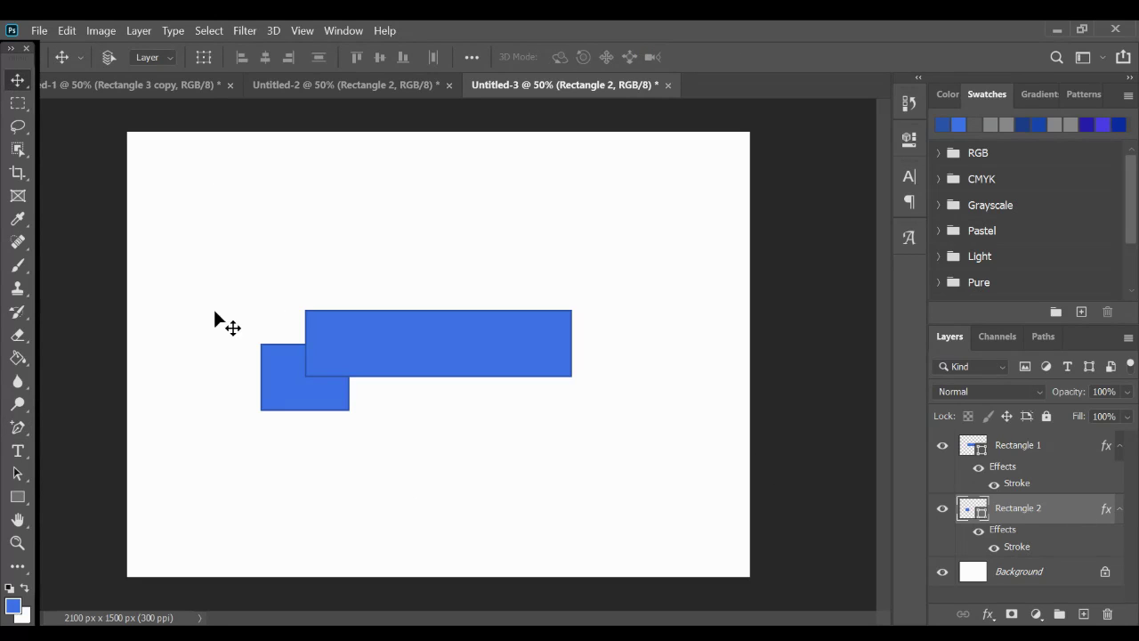
right_click(17, 427)
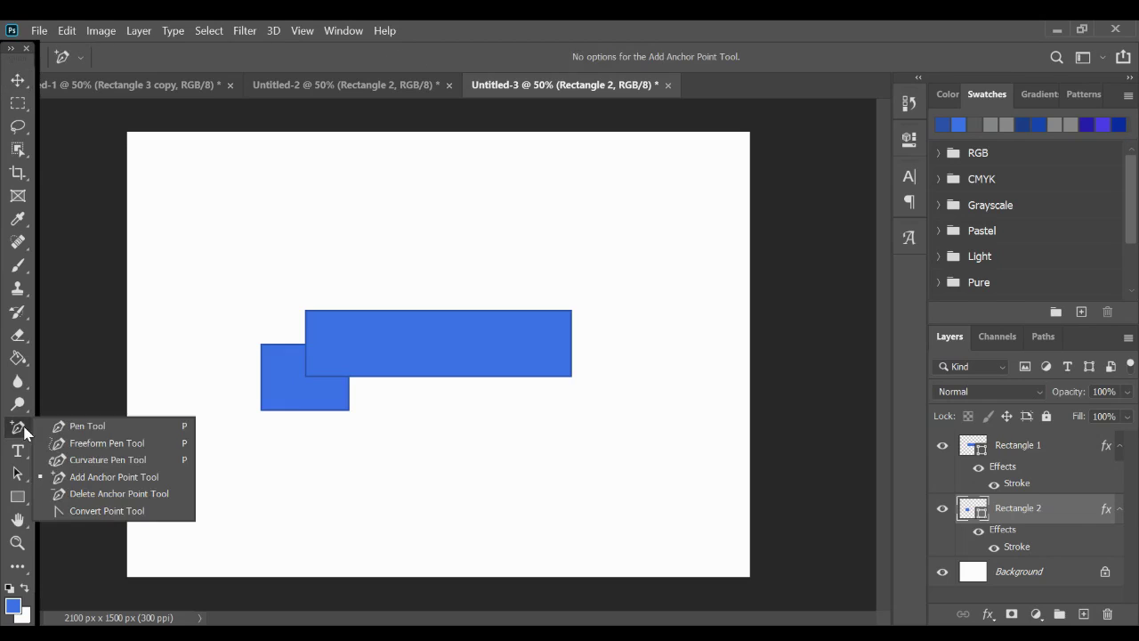
left_click(104, 477)
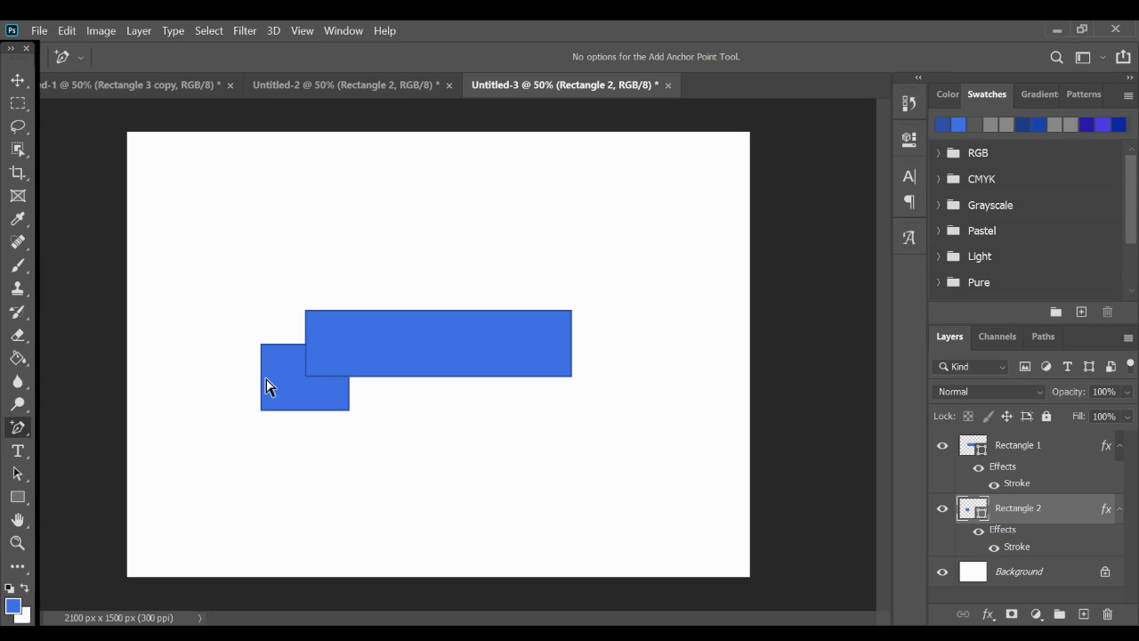
key("ctrl+1")
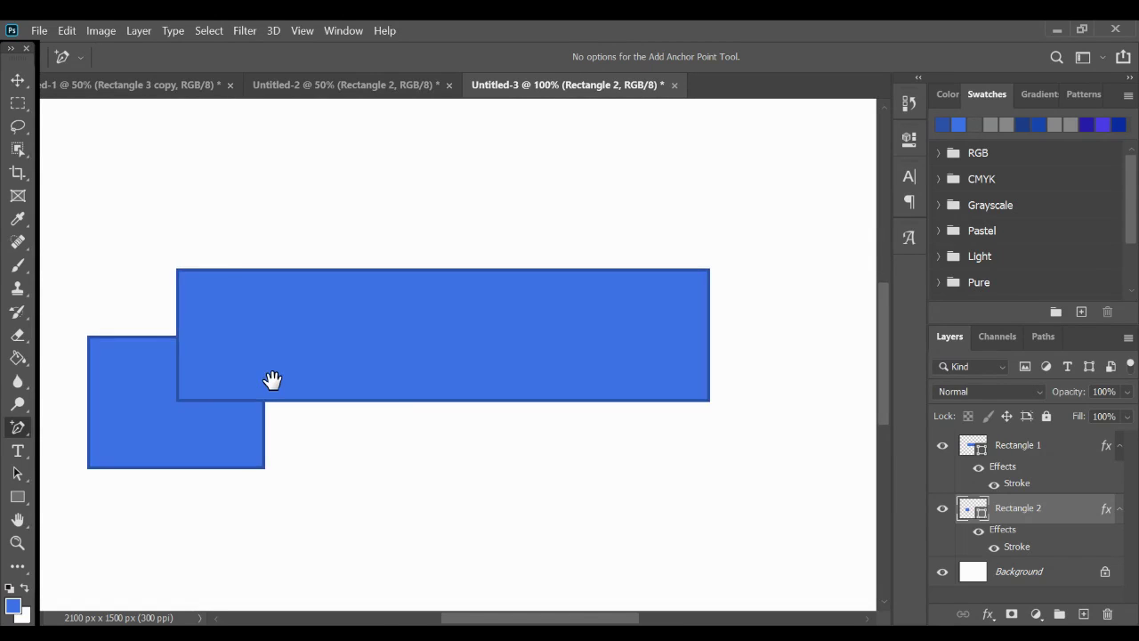
left_click_drag(272, 380, 584, 366)
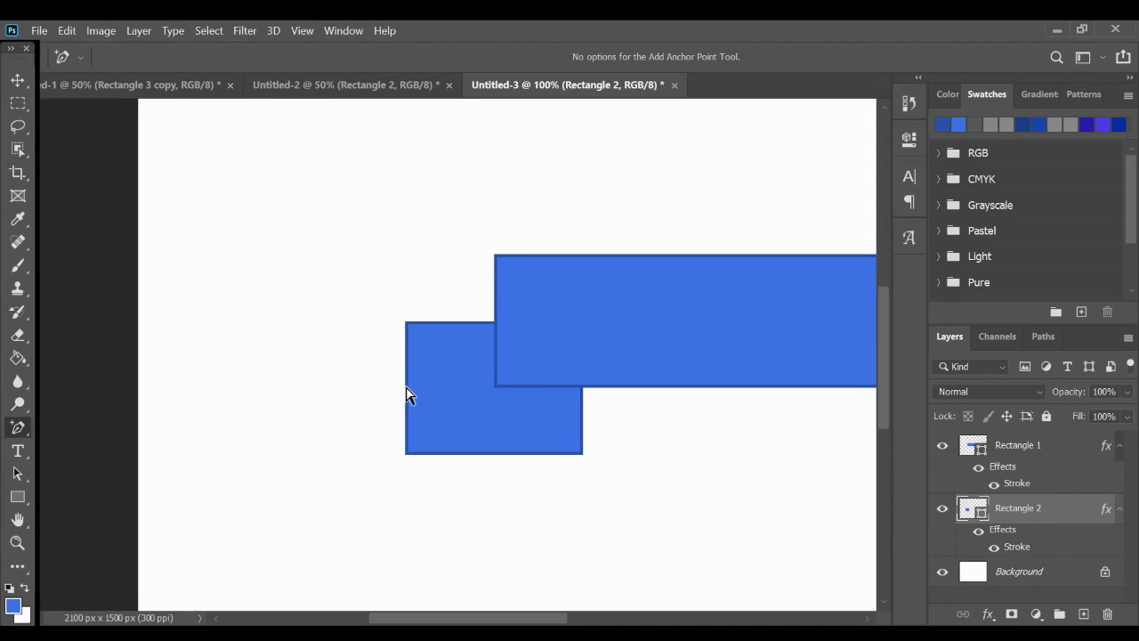
- Undo a stray Pen point on the left edge and reselect the Add Anchor Point Tool
right_click(17, 427)
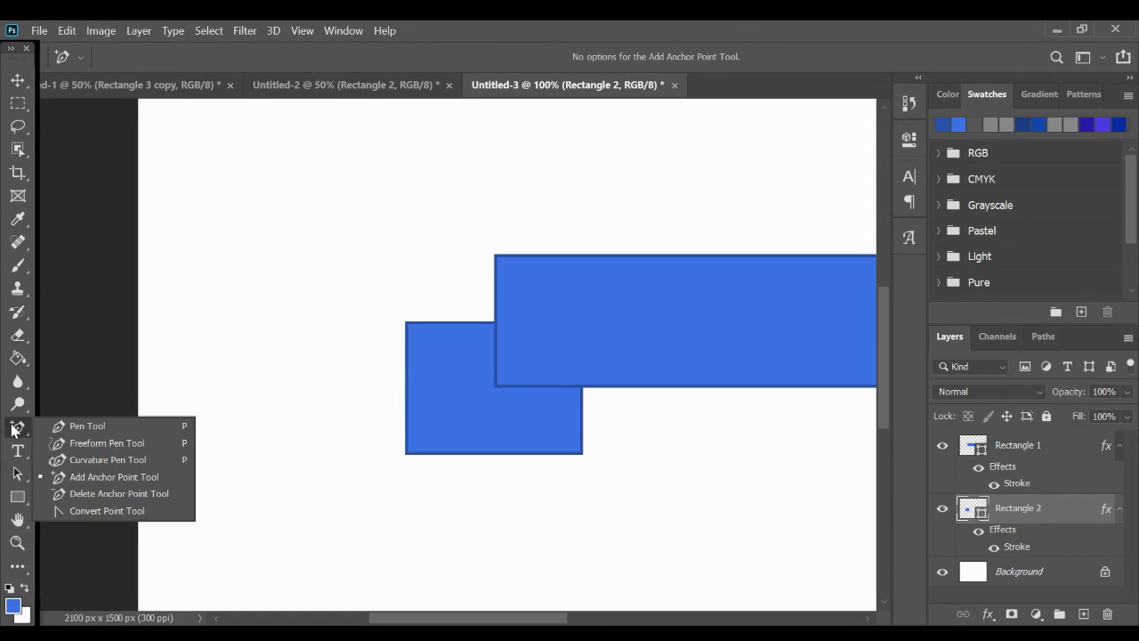
left_click(92, 428)
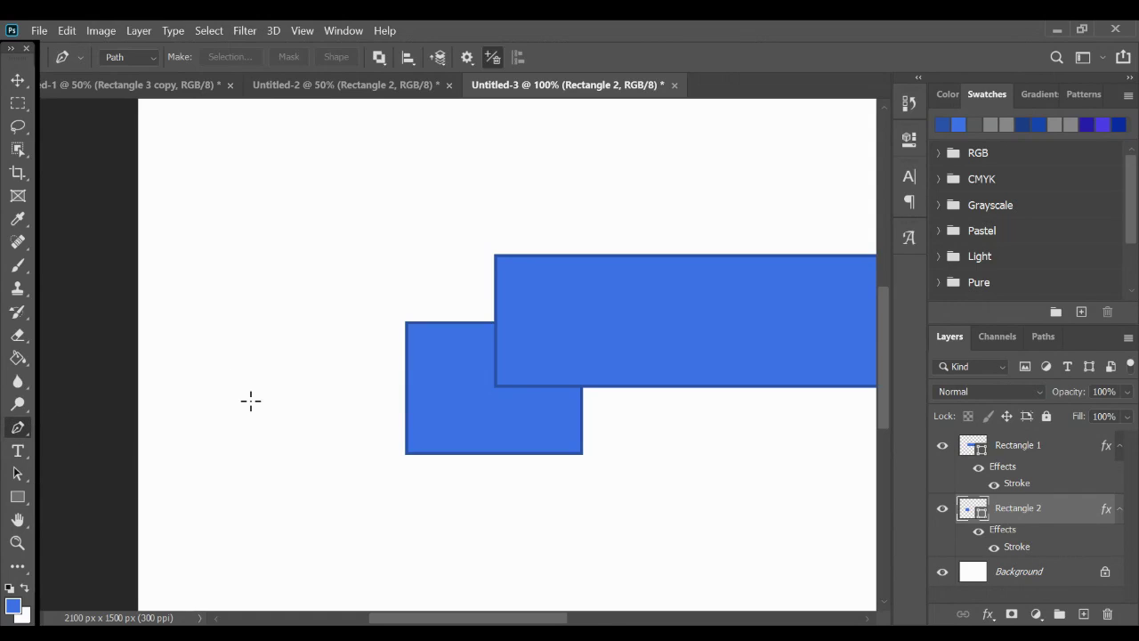
left_click(405, 381)
key("ctrl+z")
right_click(23, 436)
left_click(105, 477)
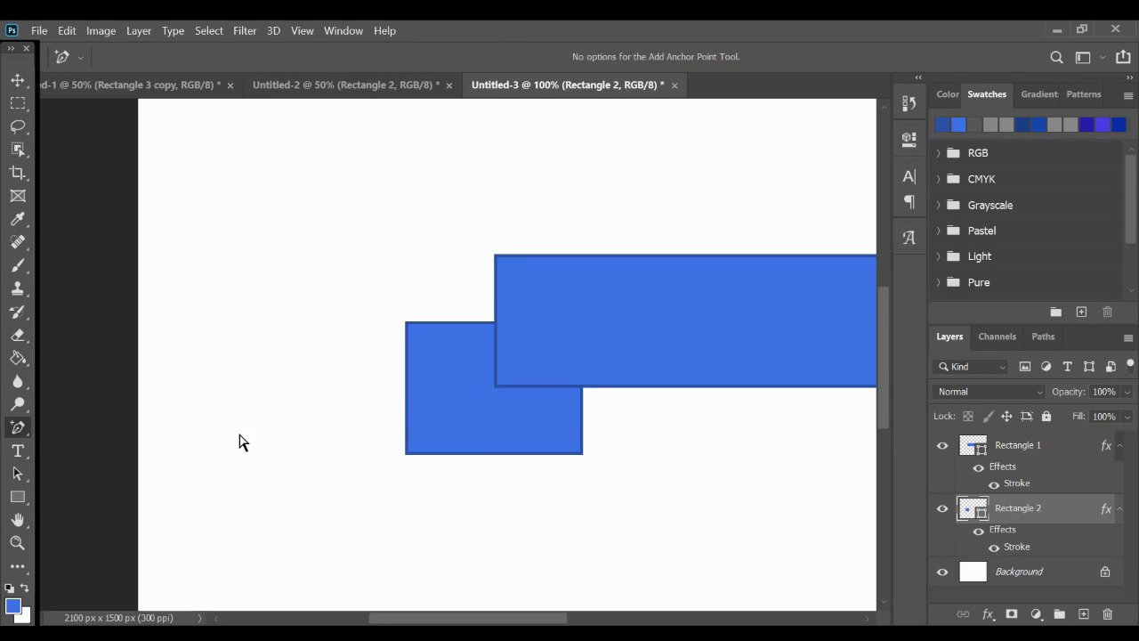
- Add an anchor midway on Rectangle 2's left edge and drag it right into an inward curve
left_click(407, 392)
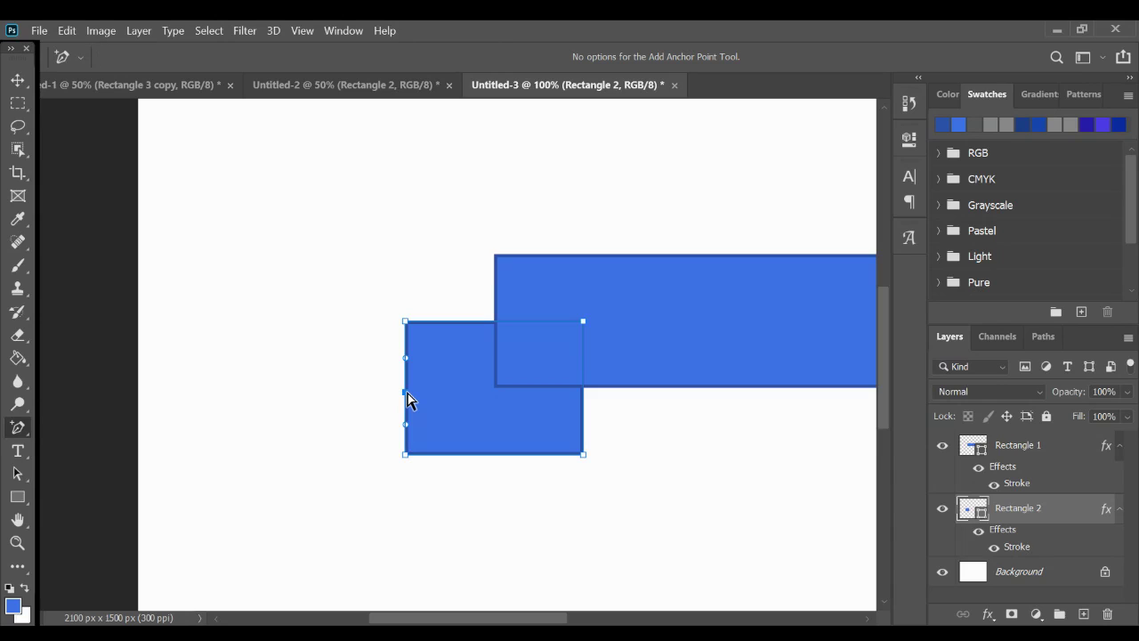
left_click_drag(408, 393, 408, 385)
left_click_drag(407, 382, 438, 384)
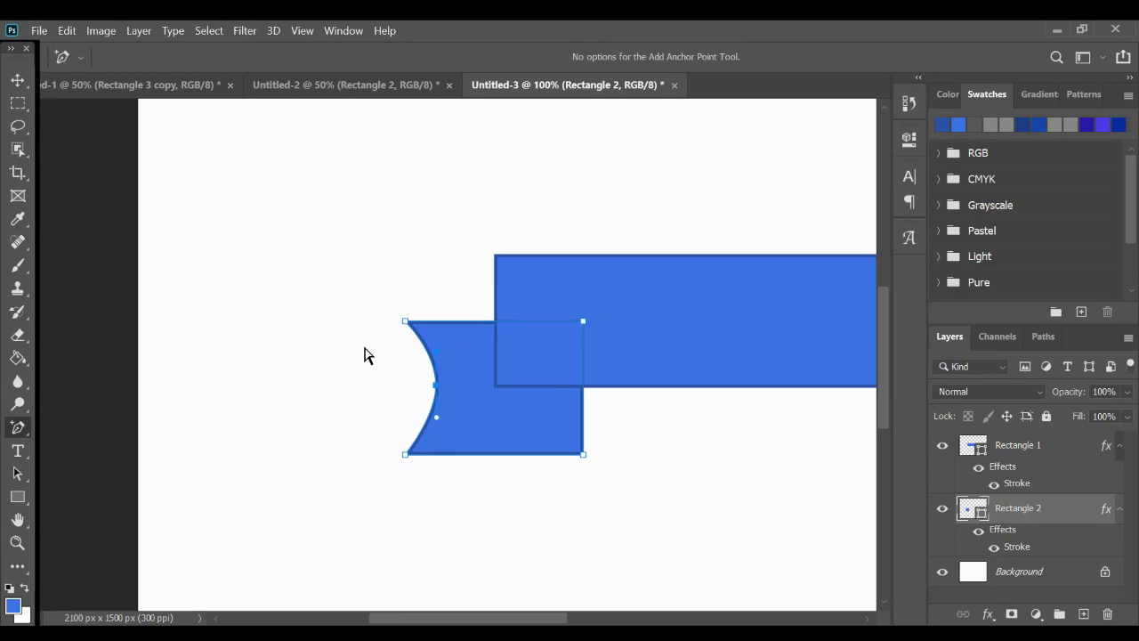
- Convert the notch to a sharp V corner with the Convert Point tool, then zoom out to 50%
left_click(19, 431)
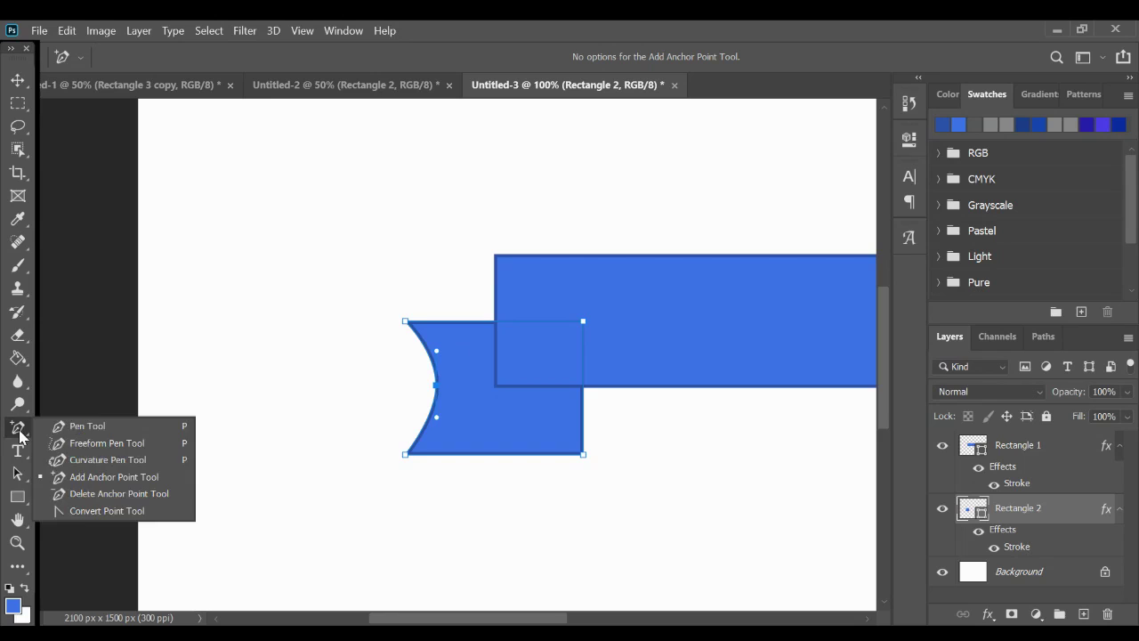
left_click(107, 512)
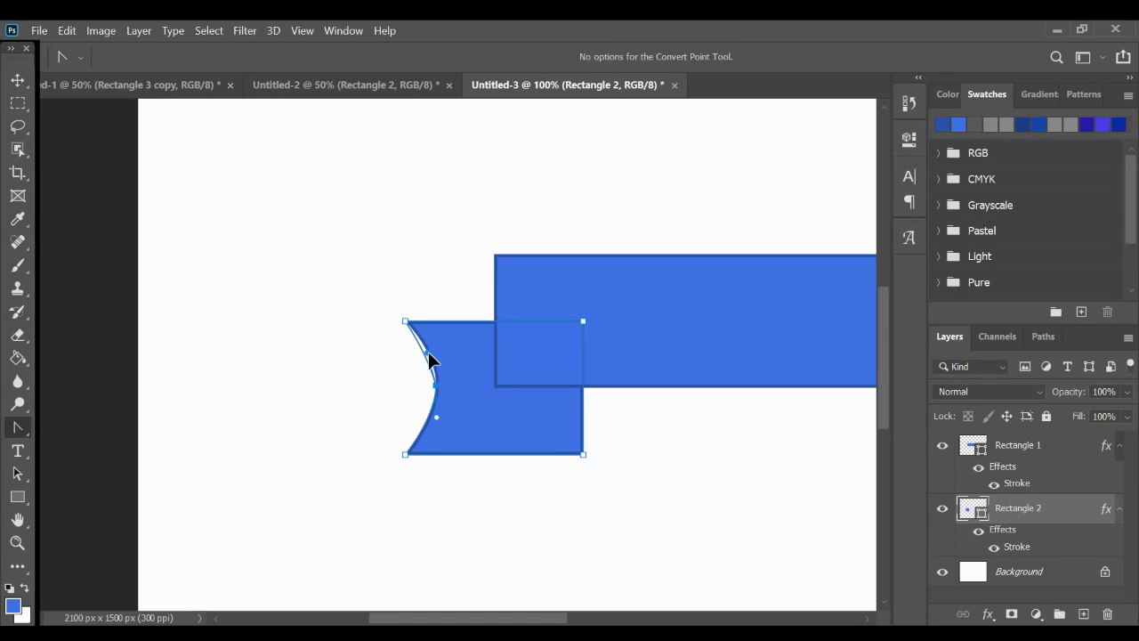
left_click_drag(430, 352, 424, 355)
left_click(423, 355)
left_click(436, 417)
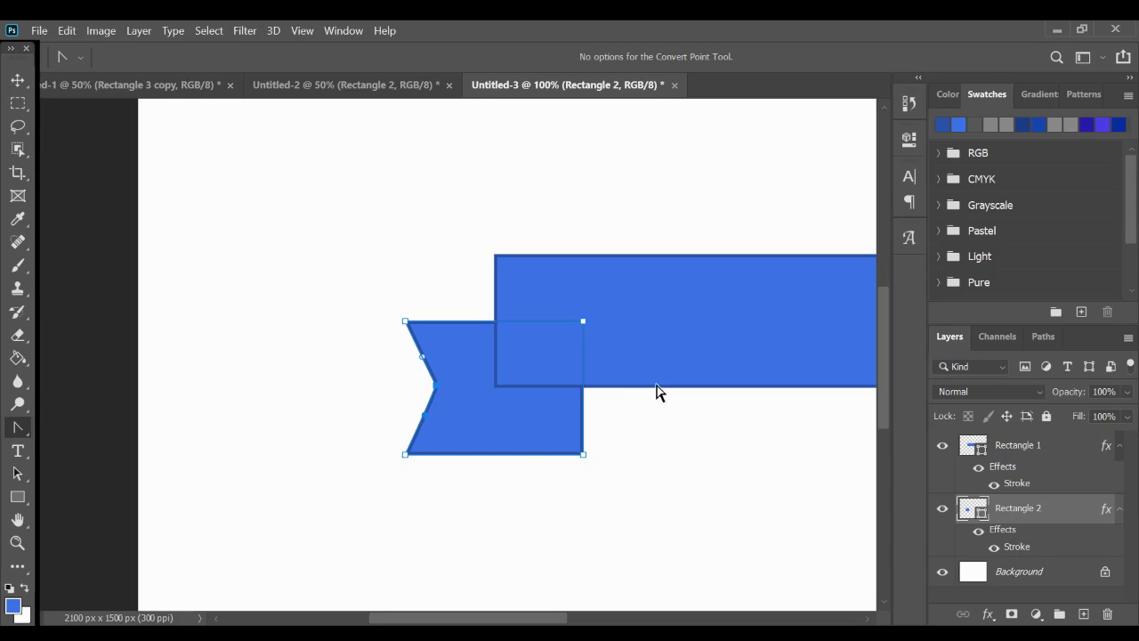
key("ctrl+minus")
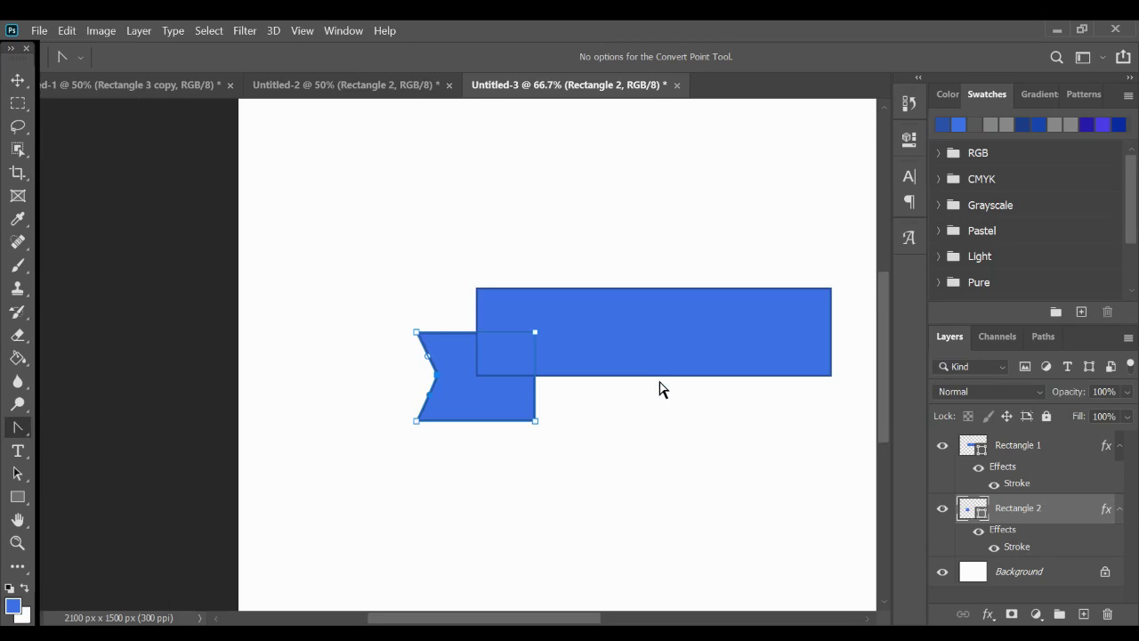
key("ctrl+minus")
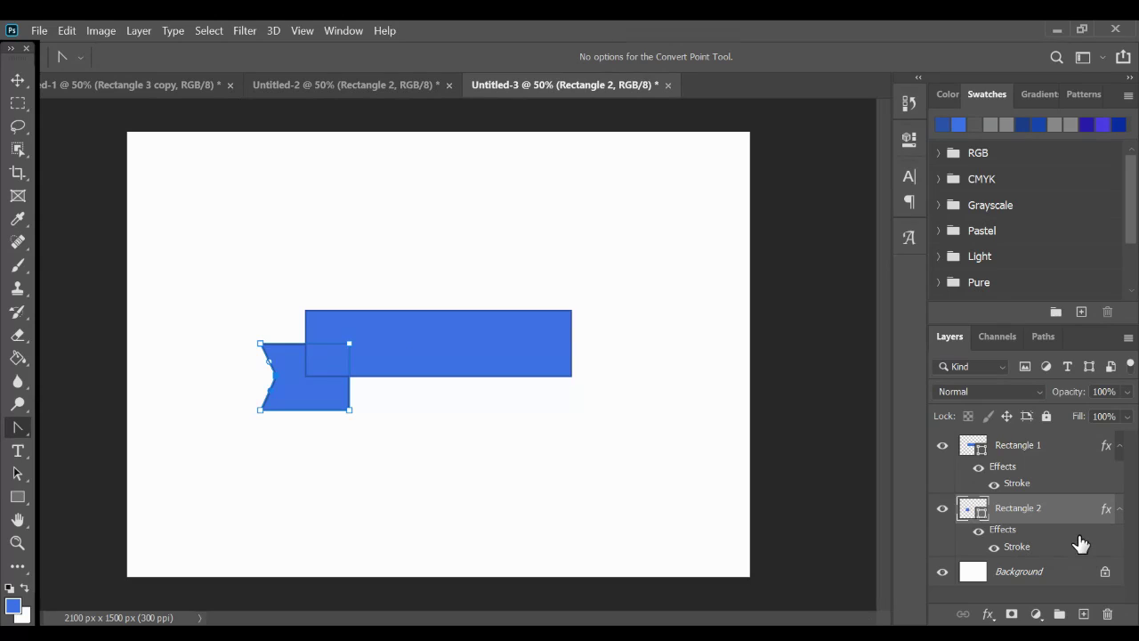
- Try duplicating the Rectangle 2 tail with Ctrl+J, then undo the move and delete the copy
left_click(17, 79)
left_click(1031, 512)
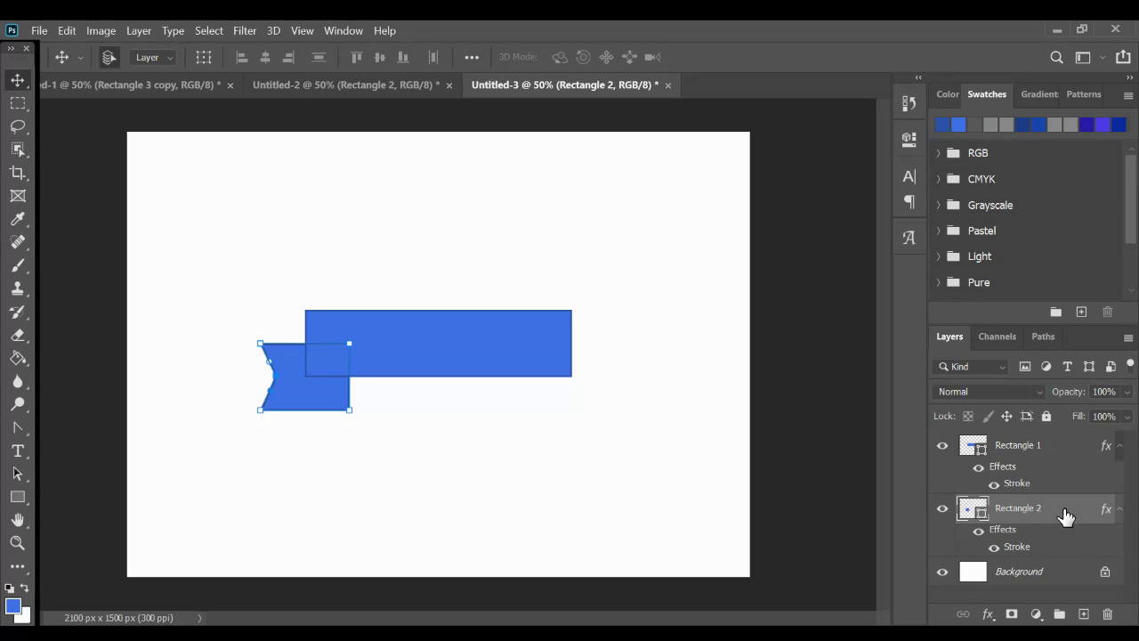
key("ctrl+j")
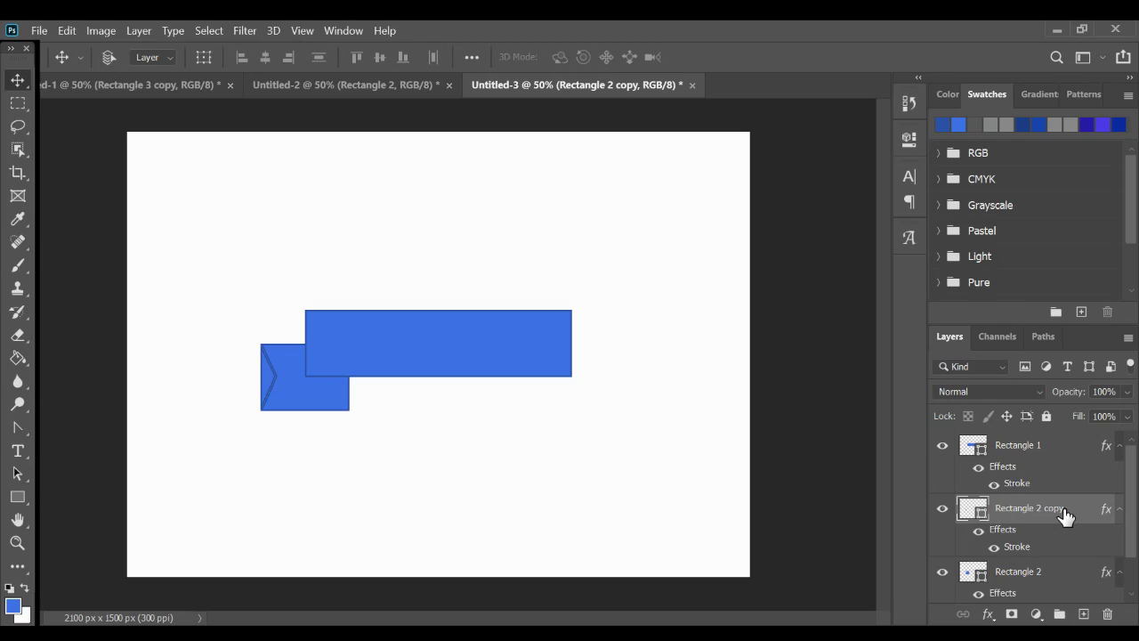
left_click_drag(312, 400, 613, 413)
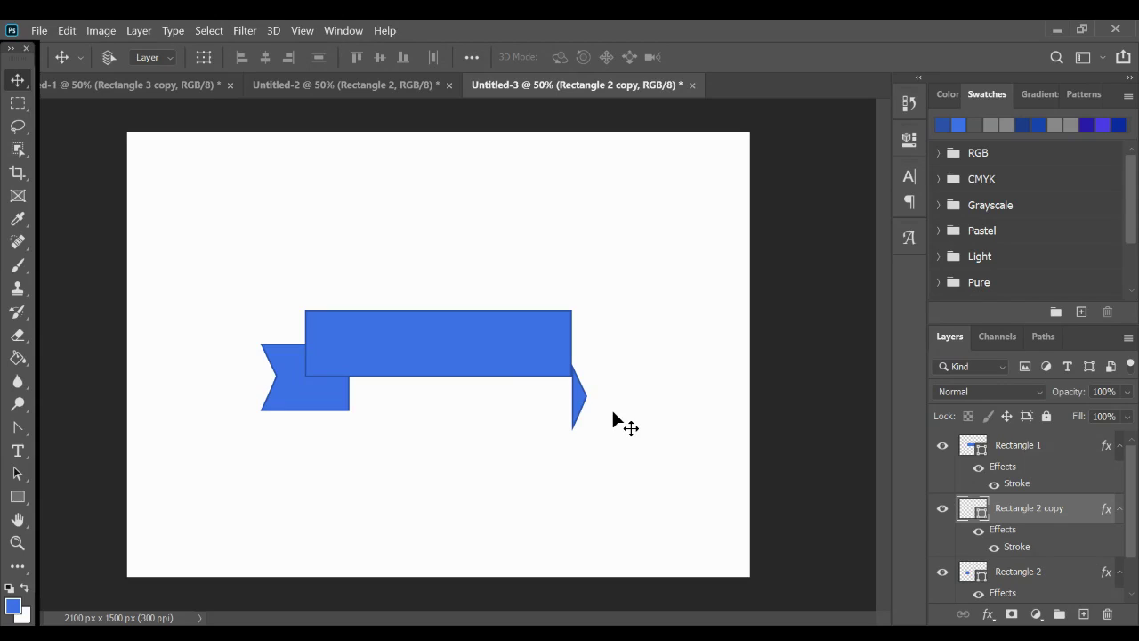
key("ctrl+z")
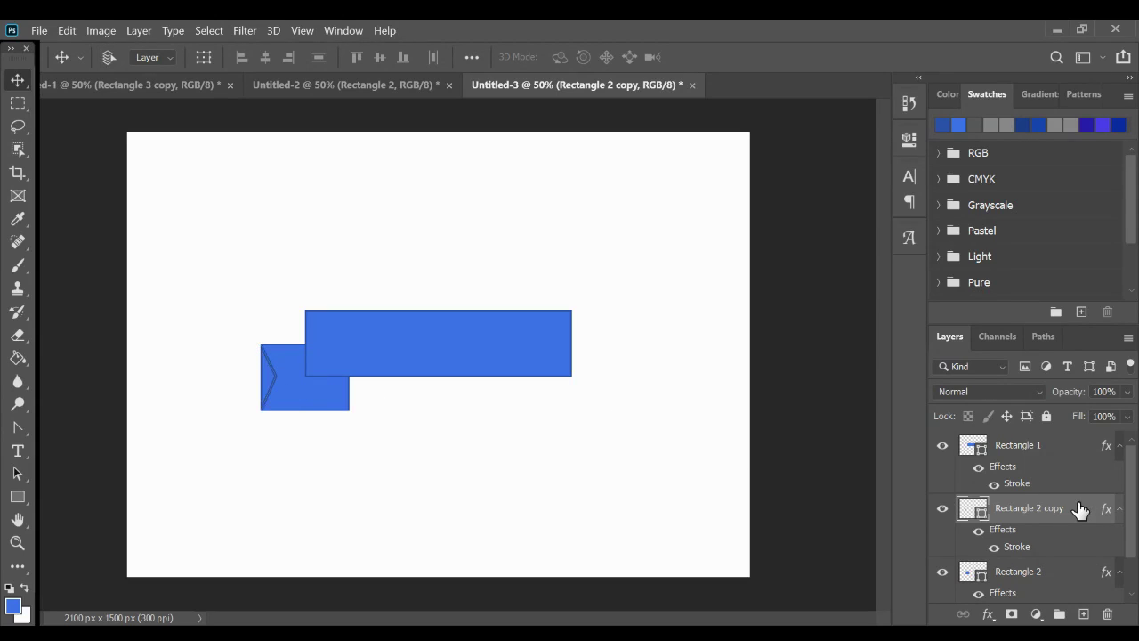
key("Delete")
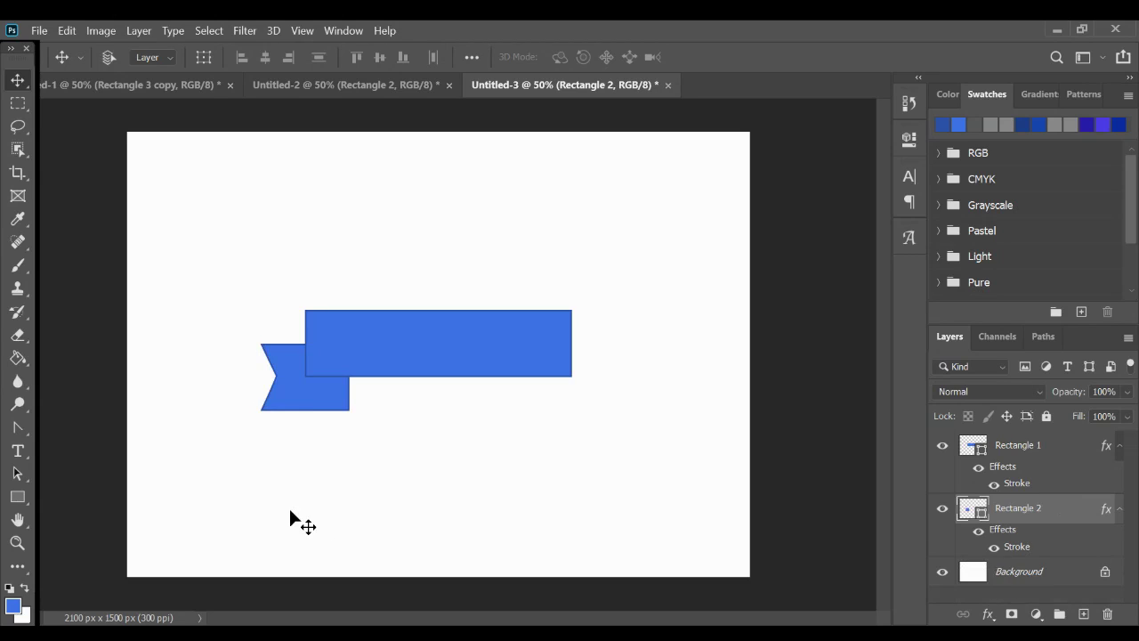
- Alt-drag a copy of the Rectangle 2 tail under the right end of Rectangle 1
key("alt+bracketright")
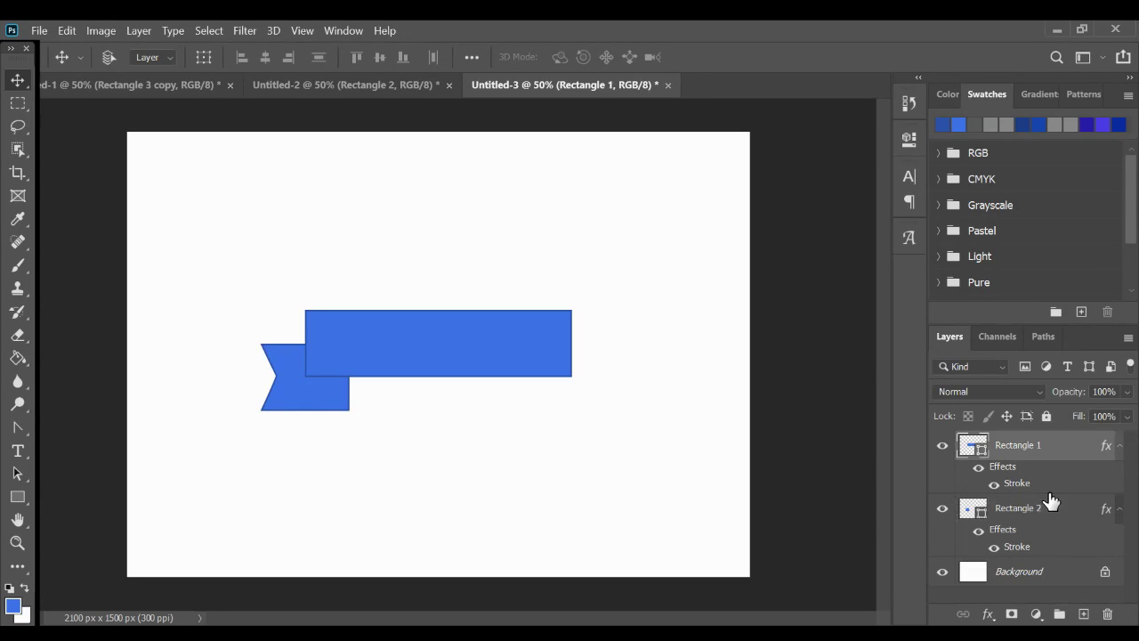
left_click(1047, 512)
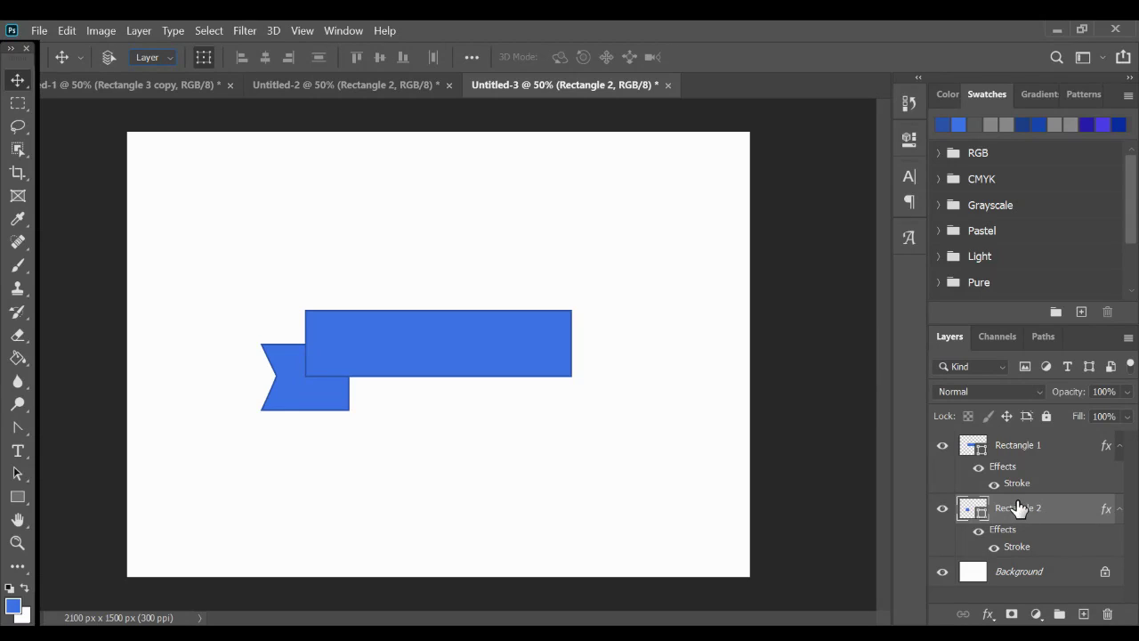
key("ctrl")
left_click_drag(1018, 507, 445, 414)
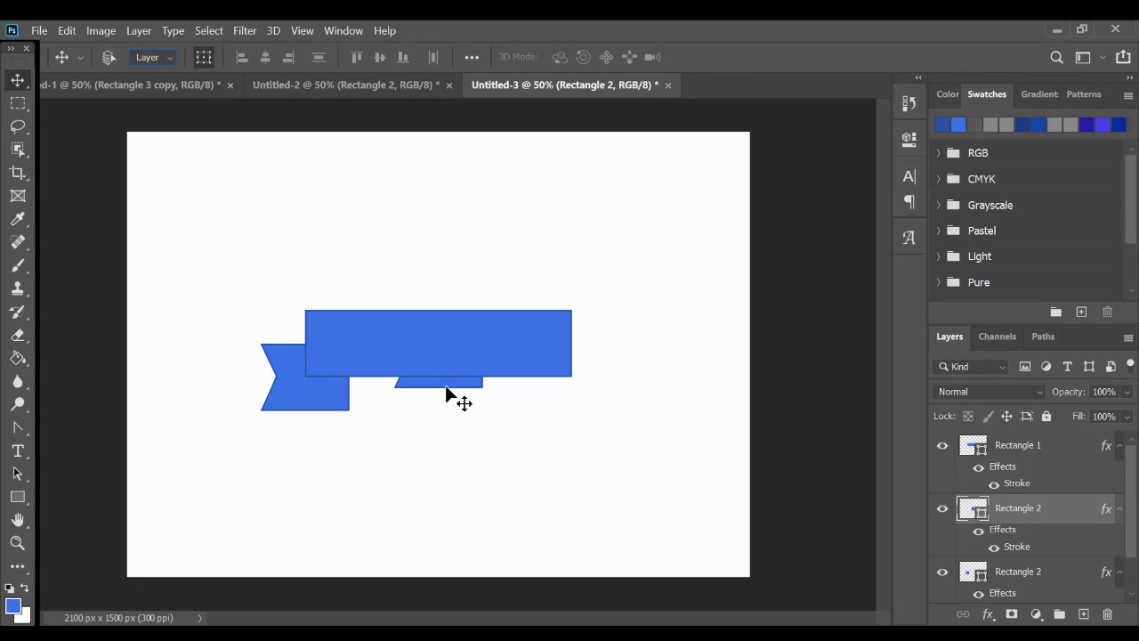
left_click_drag(445, 385, 577, 417)
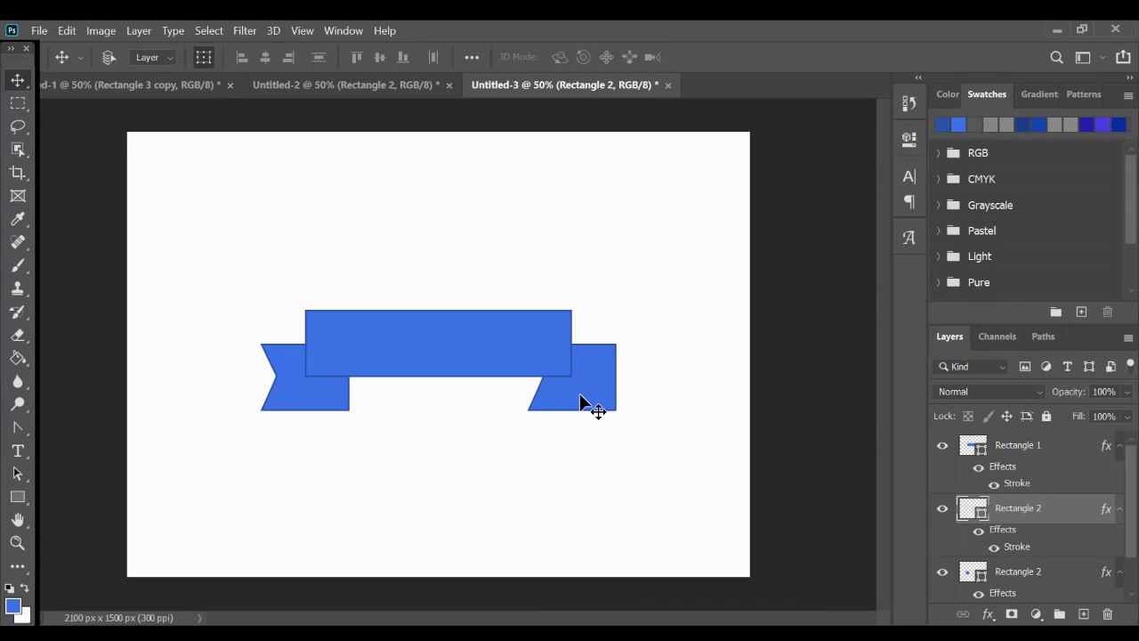
- Flip the right tail piece horizontally, reverting an accidental vertical flip
key("ctrl+t")
right_click(582, 403)
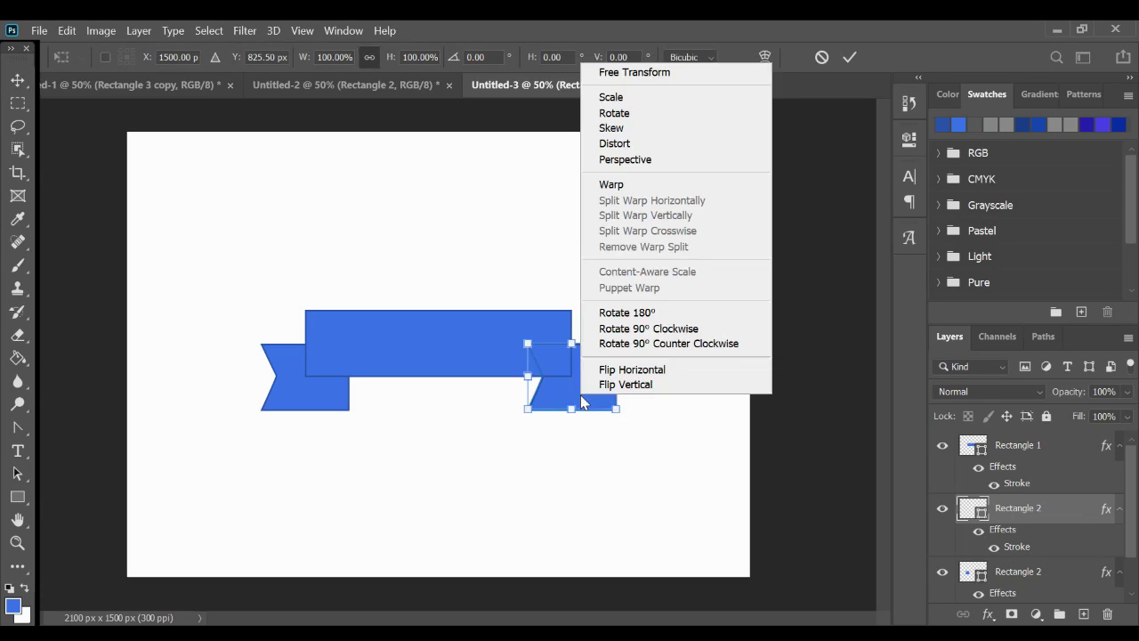
left_click(631, 385)
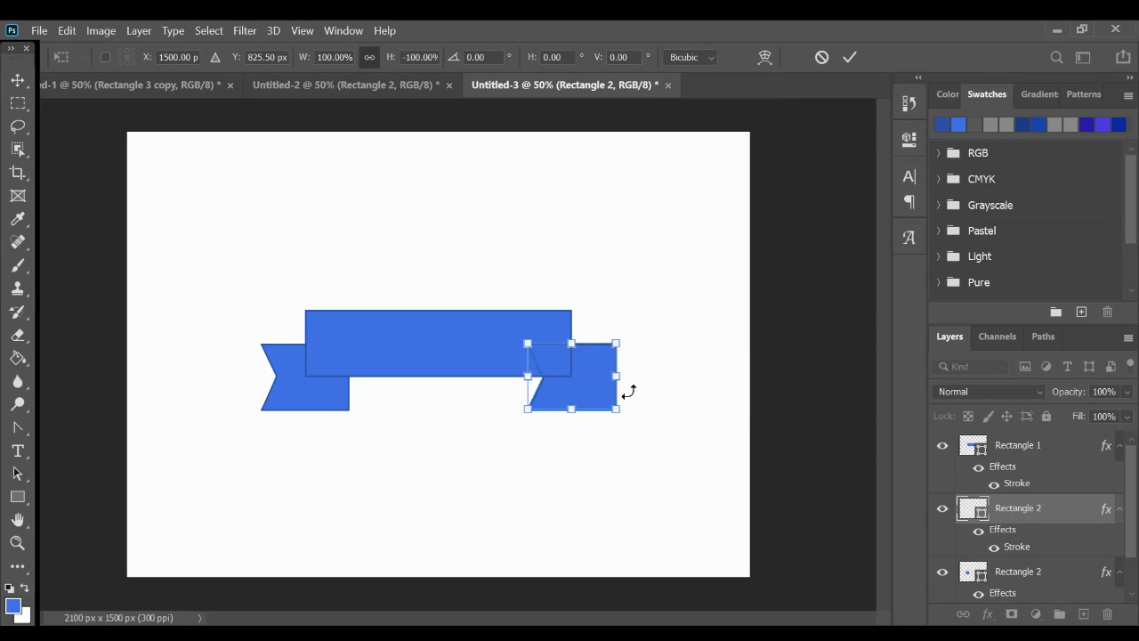
right_click(612, 363)
left_click(626, 358)
right_click(596, 373)
left_click(627, 352)
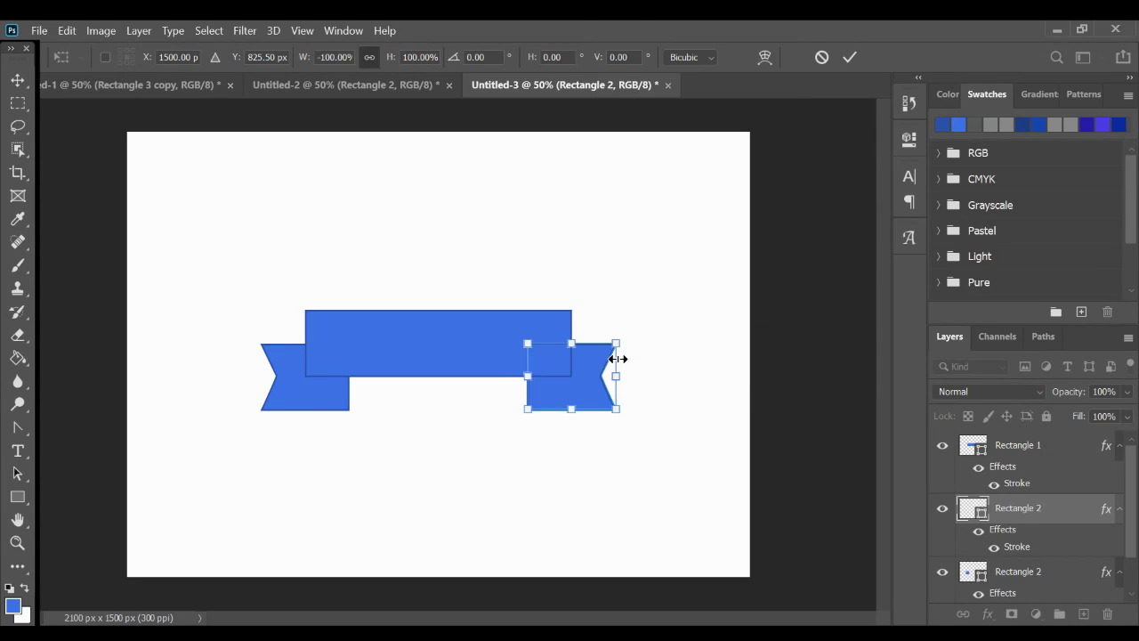
- Nudge the flipped tail into place, checking alignment against the grid
left_click_drag(574, 379, 580, 377)
key("ctrl+apostrophe")
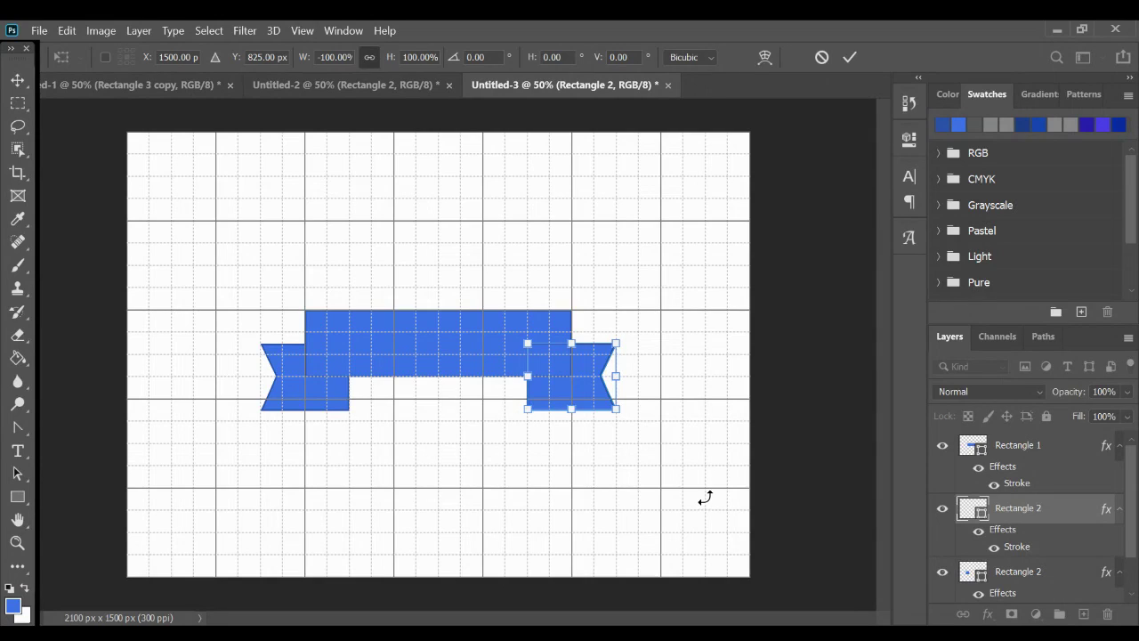
key("ctrl+h")
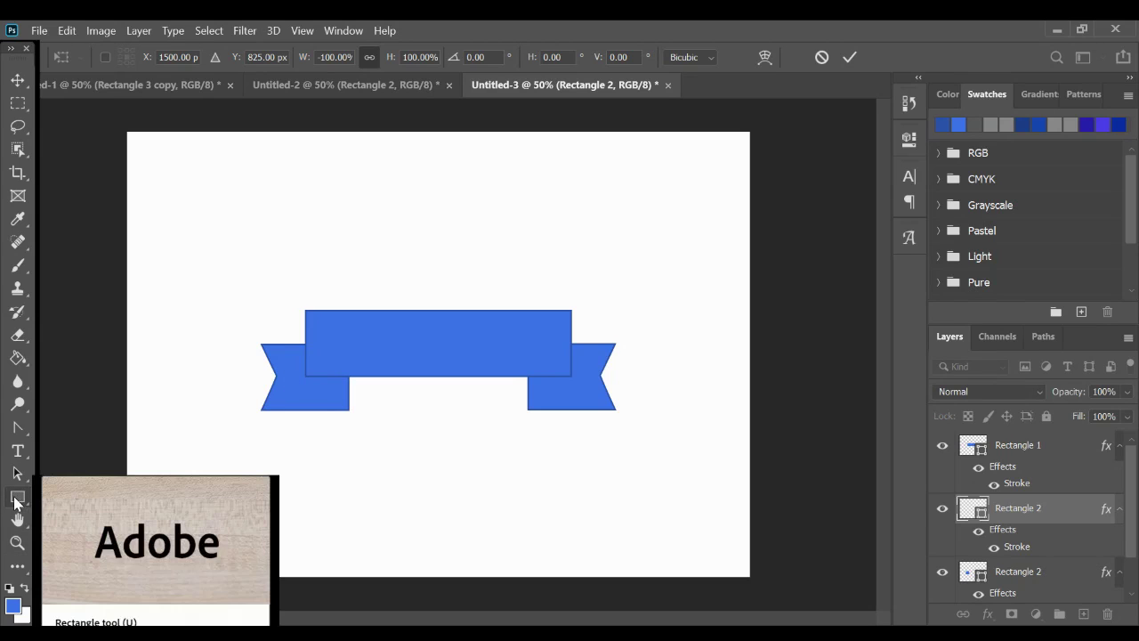
- Draw a small grey rectangle, Rectangle 3, at the left tail's inner corner under the banner
left_click_drag(17, 500, 107, 495)
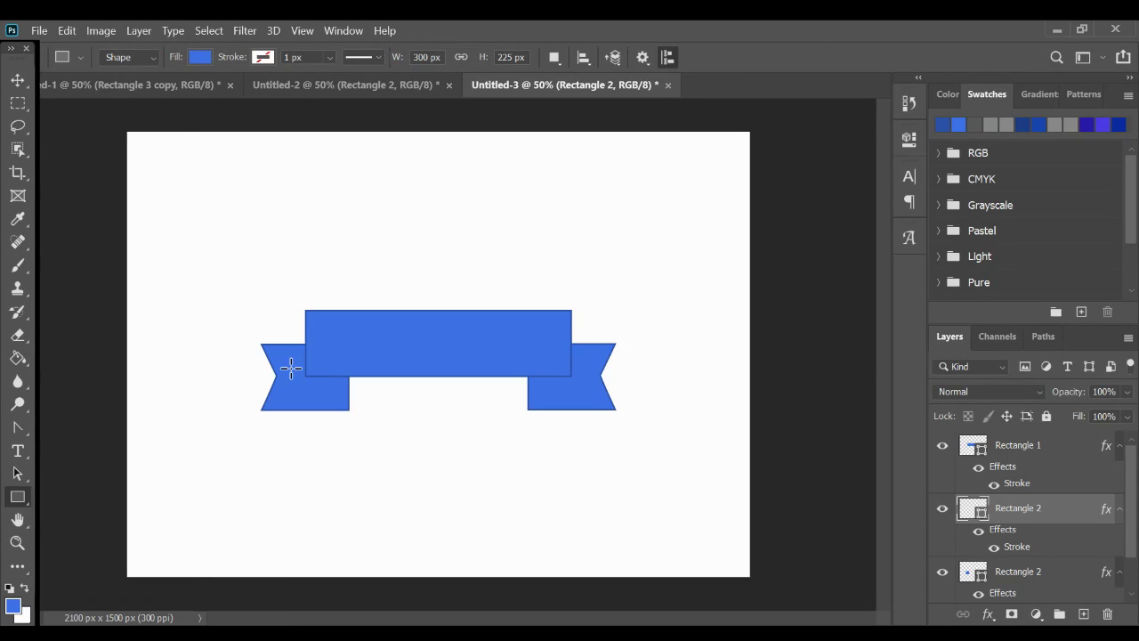
left_click_drag(291, 368, 305, 410)
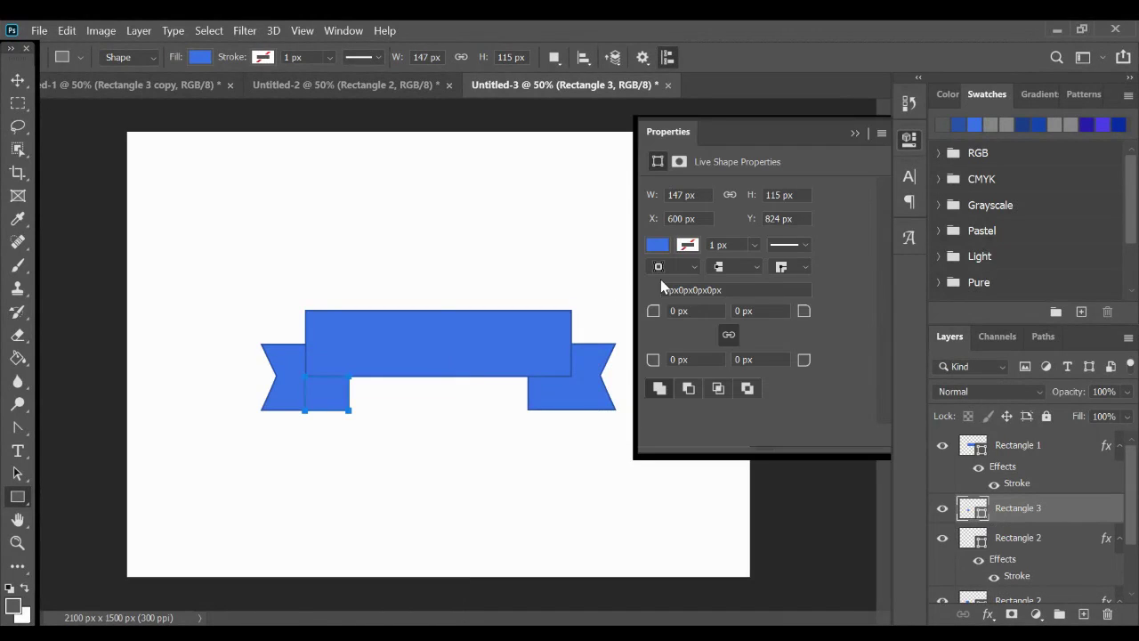
left_click(657, 246)
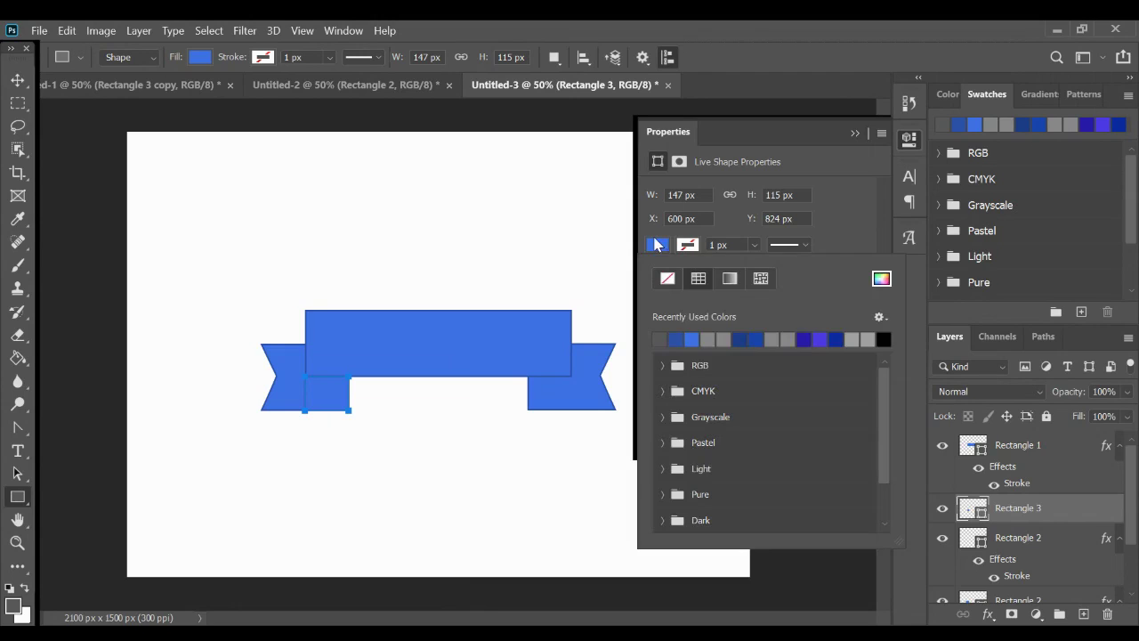
left_click(710, 338)
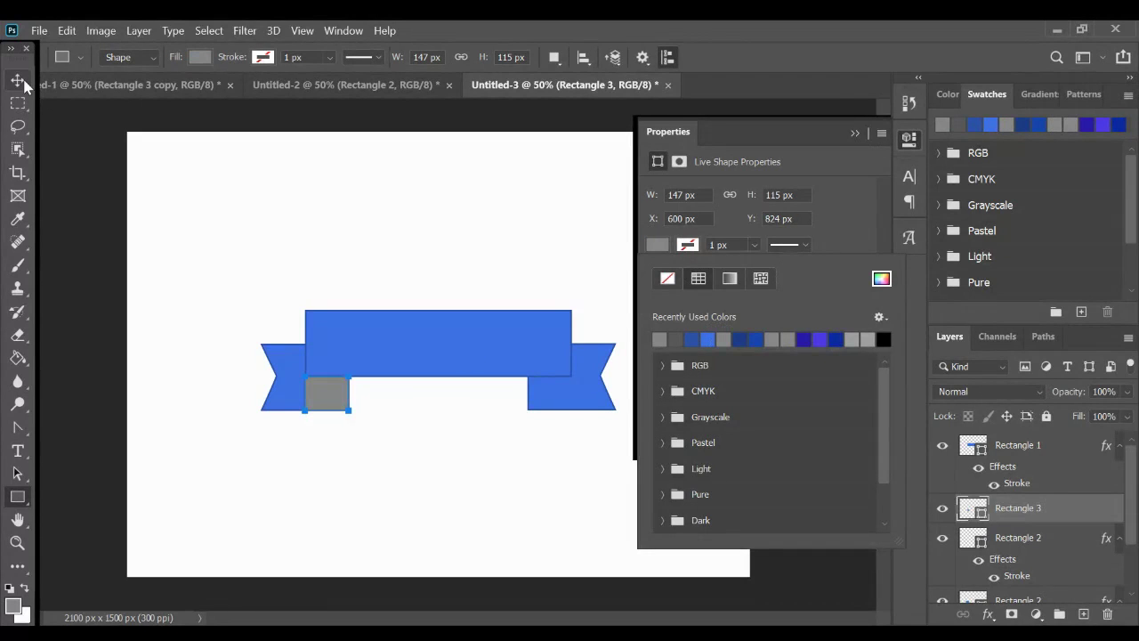
left_click(18, 80)
left_click(855, 133)
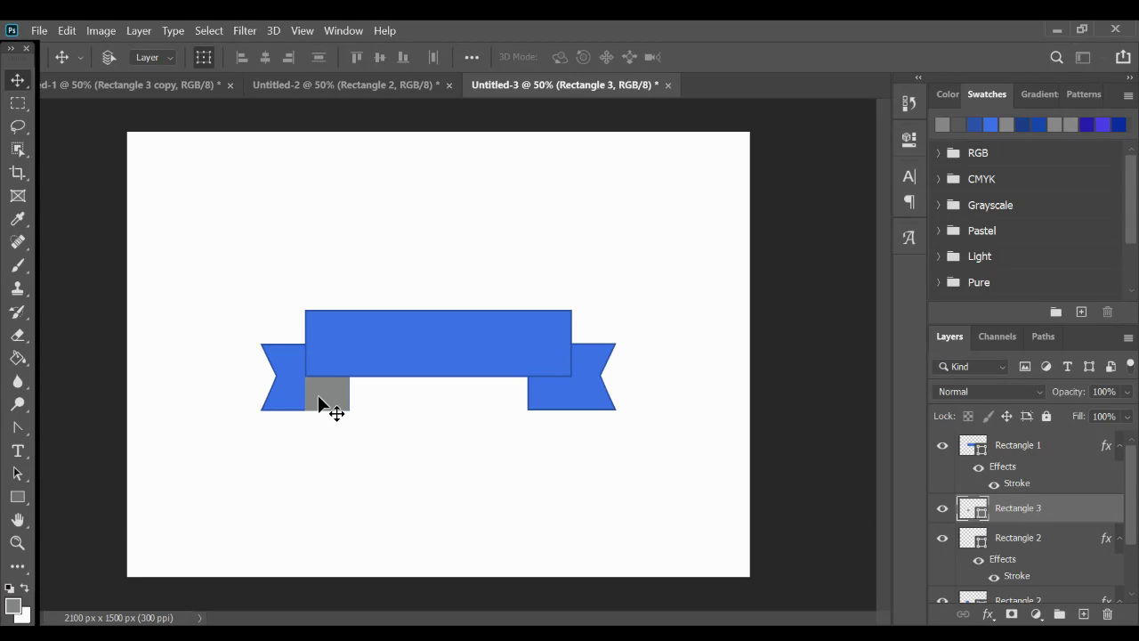
- Delete one corner anchor of grey Rectangle 3, converting it to a path, to form a triangle
left_click(19, 436)
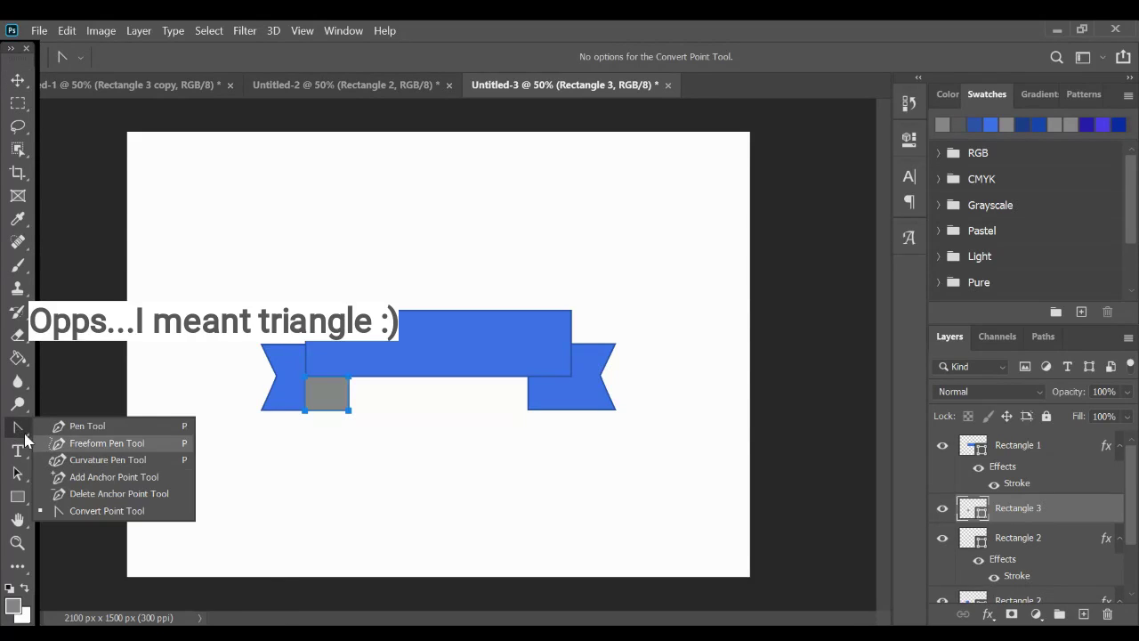
left_click(85, 495)
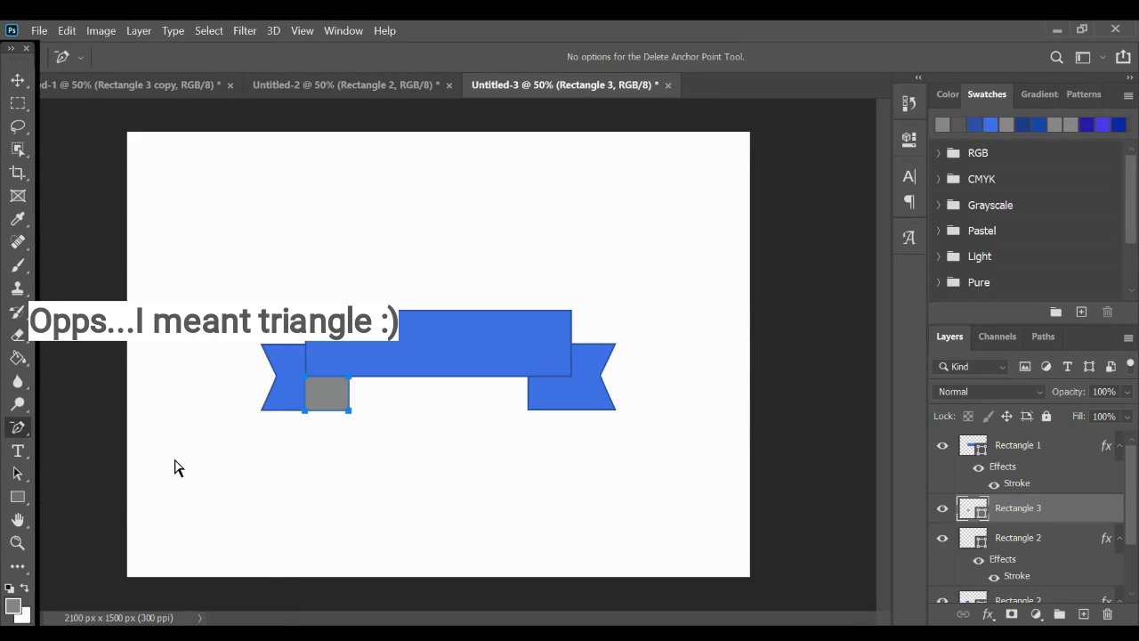
left_click(304, 413)
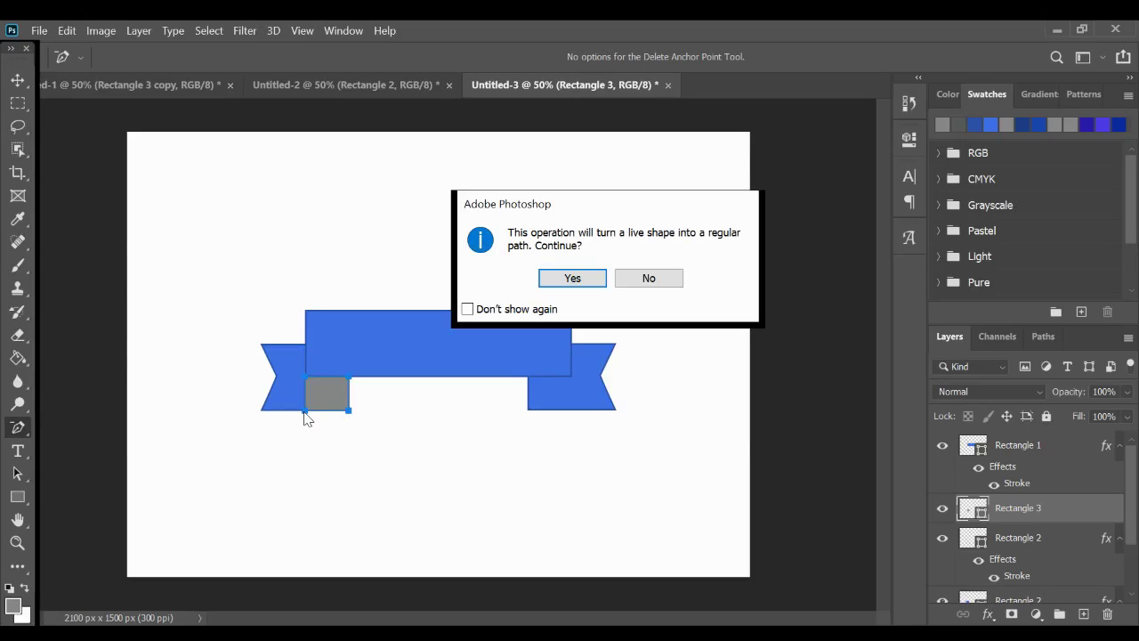
left_click(573, 278)
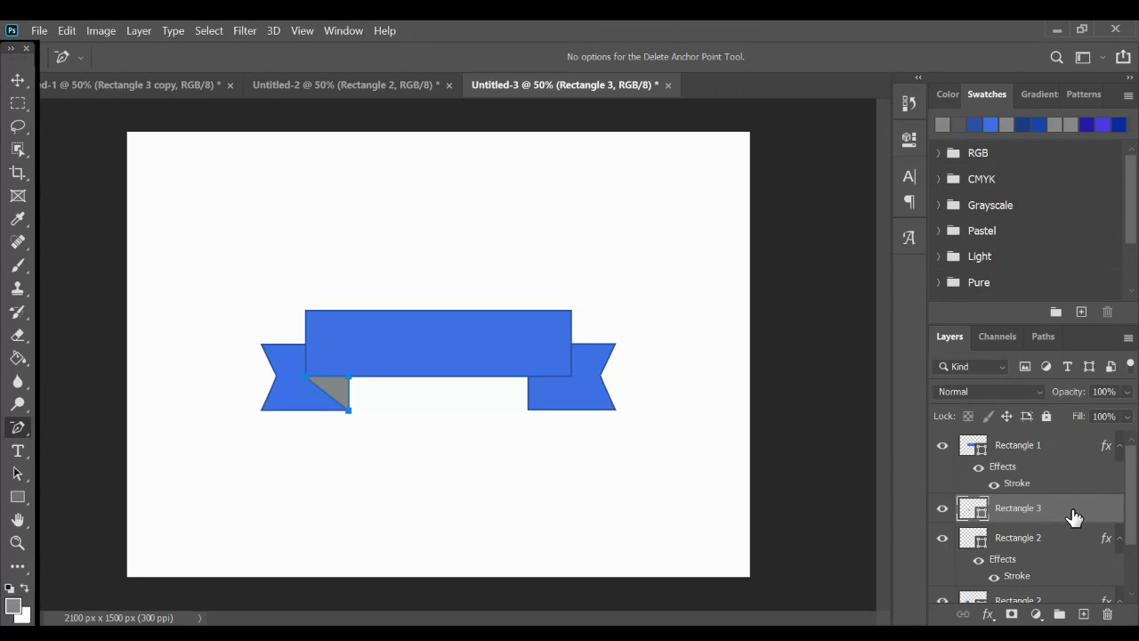
- Duplicate the grey fold triangle, move it to the right end, and flip it to mirror the left fold
left_click(15, 82)
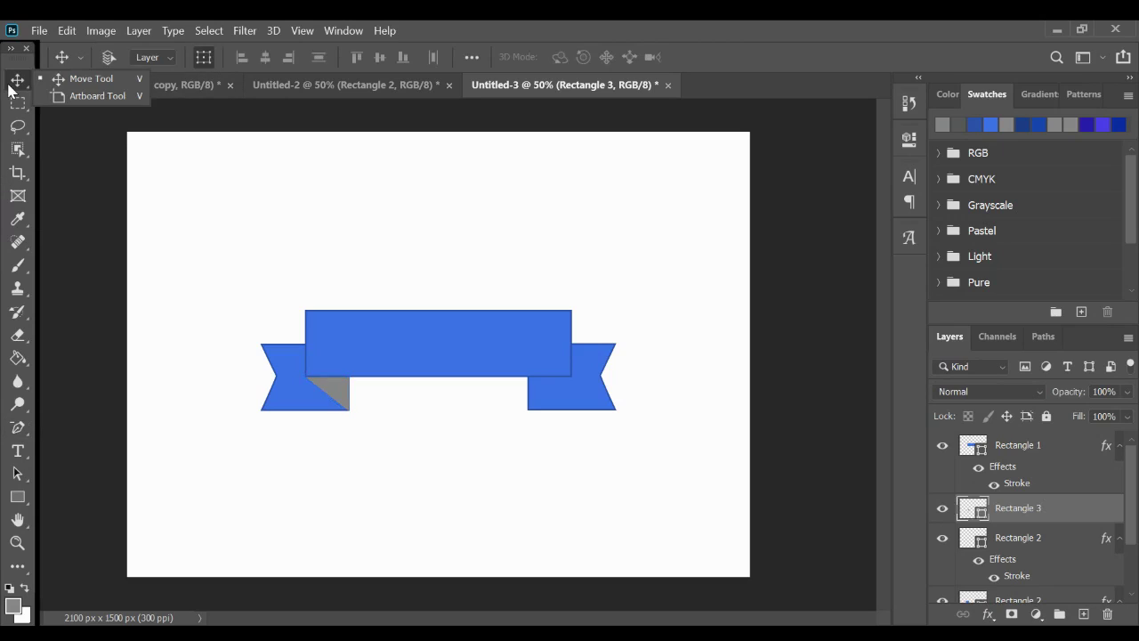
key("ctrl")
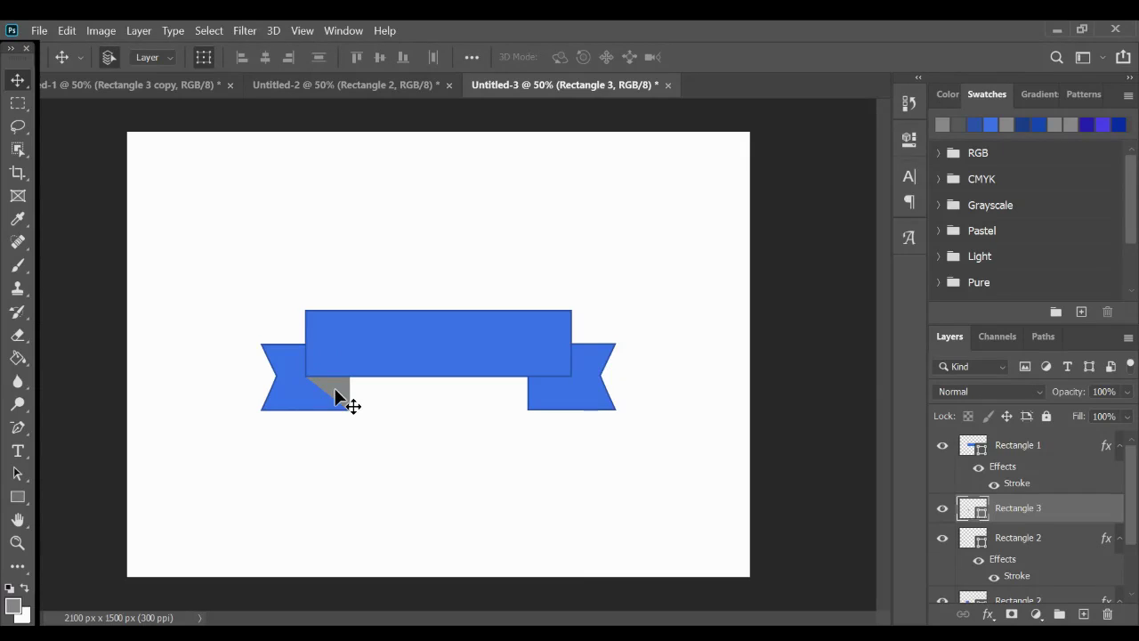
key("ctrl+j")
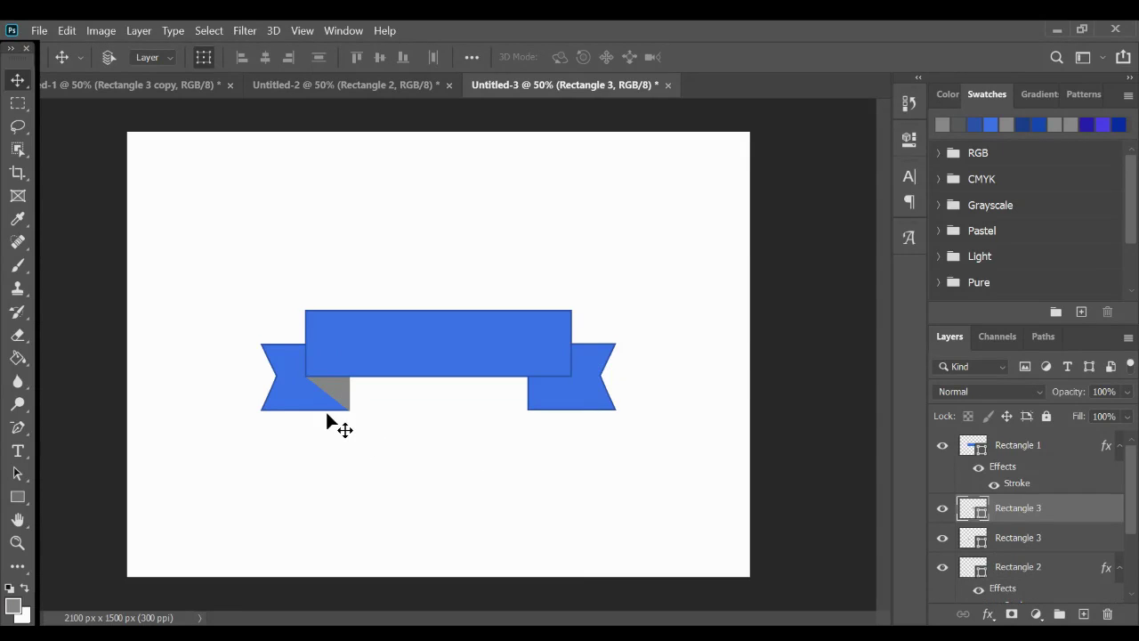
left_click_drag(331, 383, 559, 389)
key("ctrl+t")
right_click(559, 393)
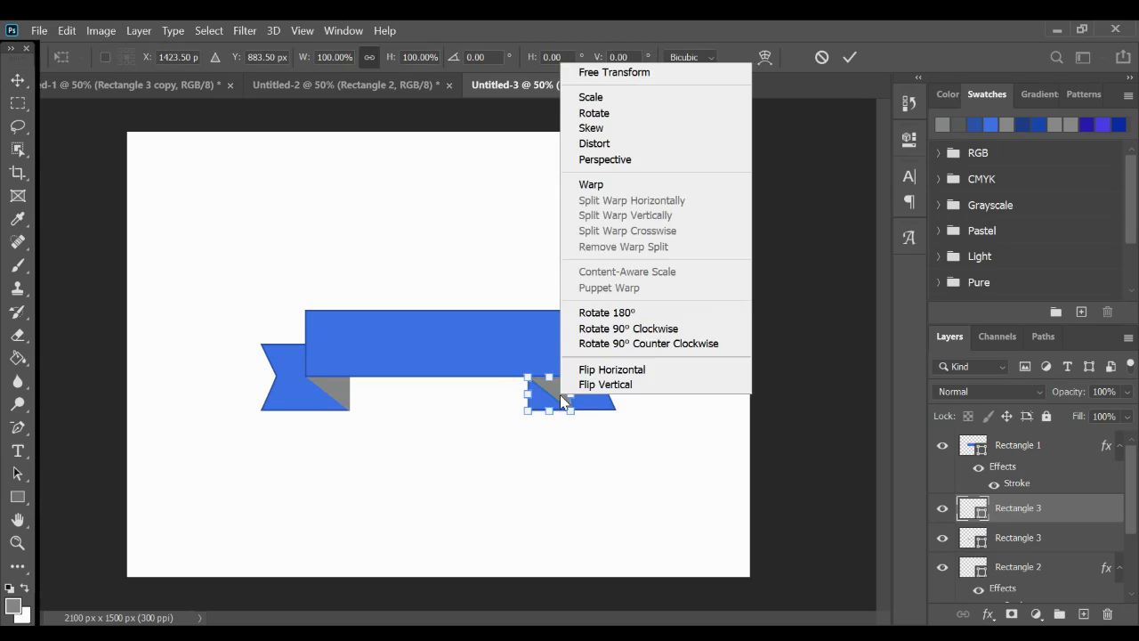
left_click(594, 382)
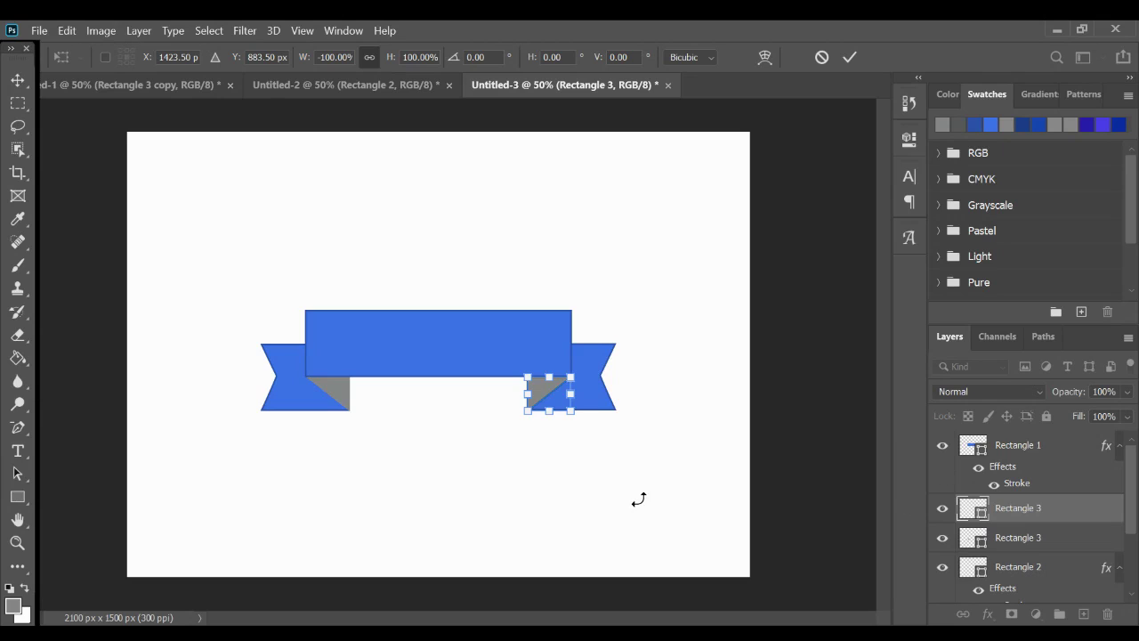
left_click(1056, 449)
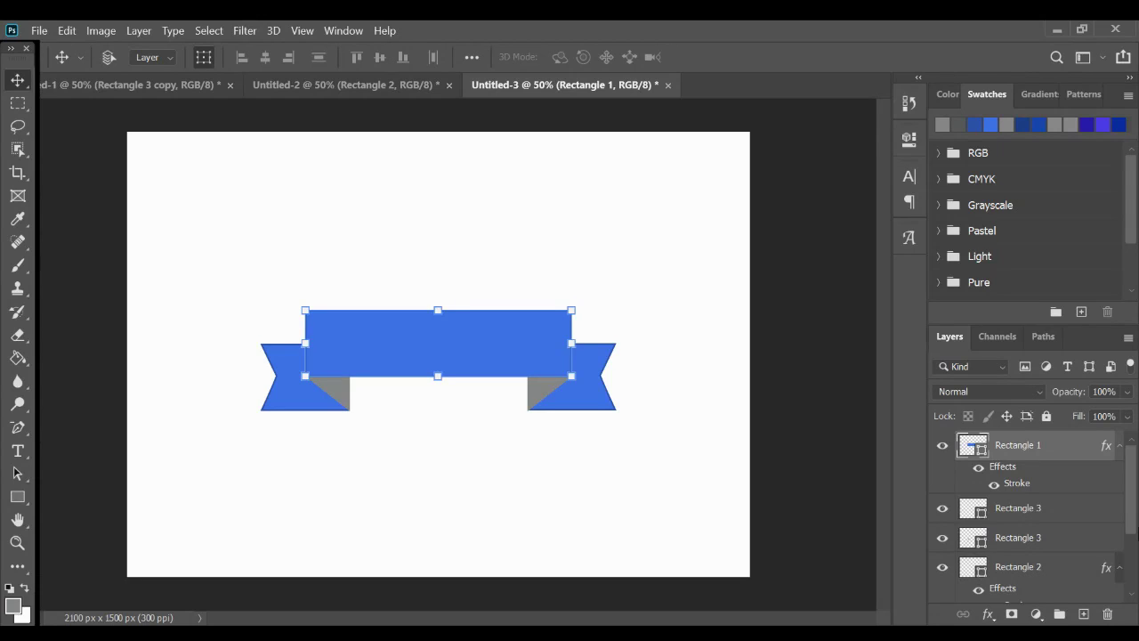
- Select all the ribbon shape layers and group them into Group 1
left_click_drag(1136, 511, 1136, 545)
scroll(1033, 505, "down", 2)
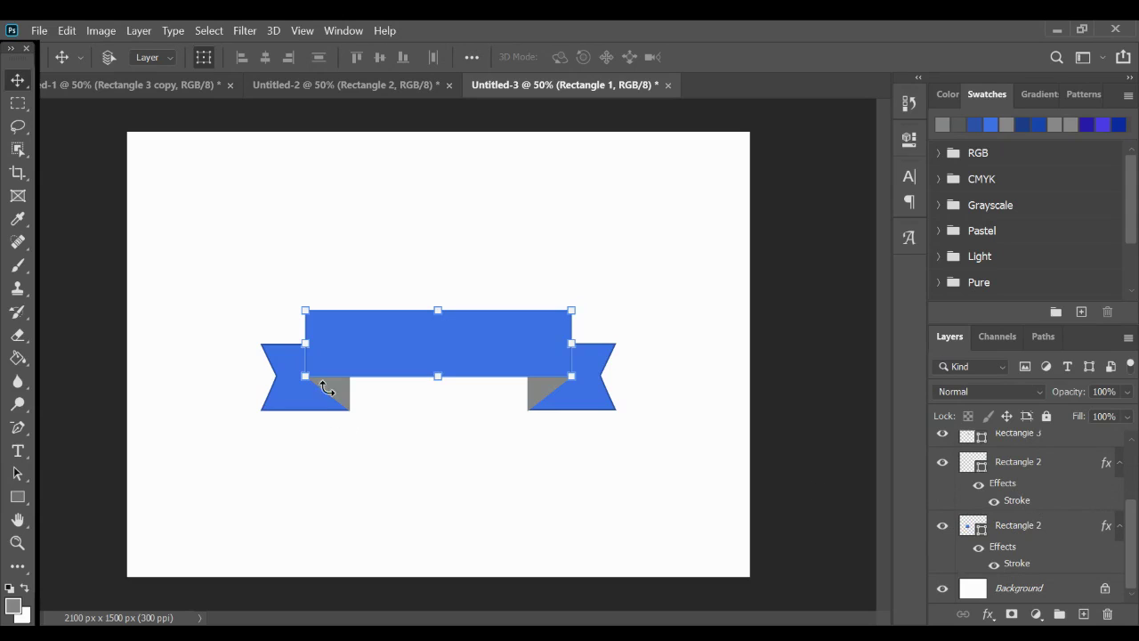
left_click(1005, 530)
left_click_drag(1137, 555, 1133, 501)
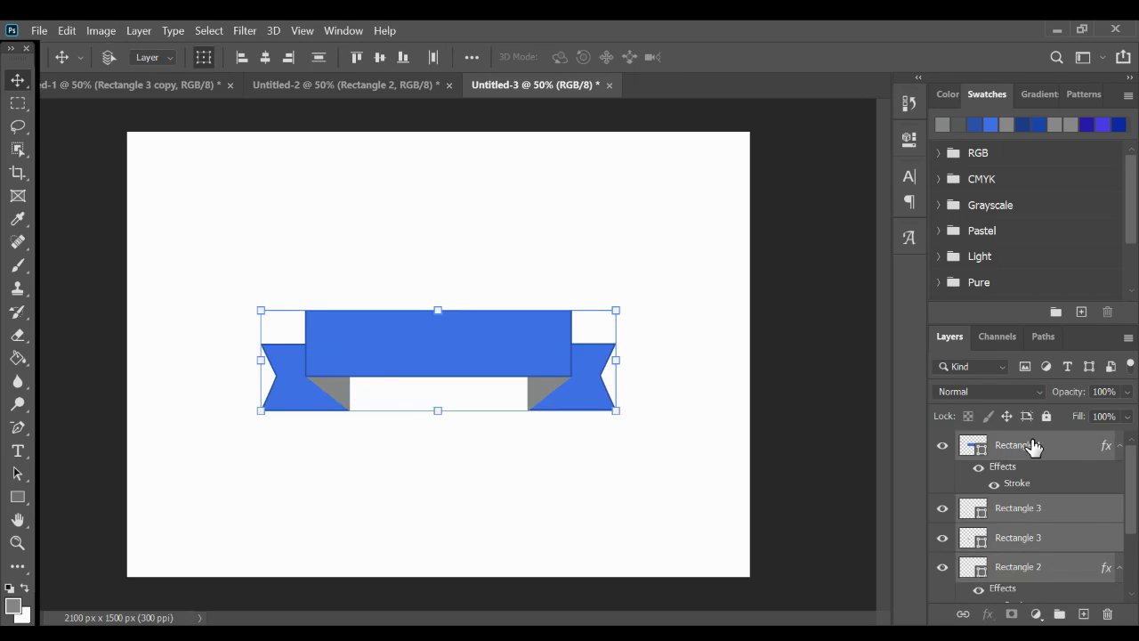
left_click(1059, 614)
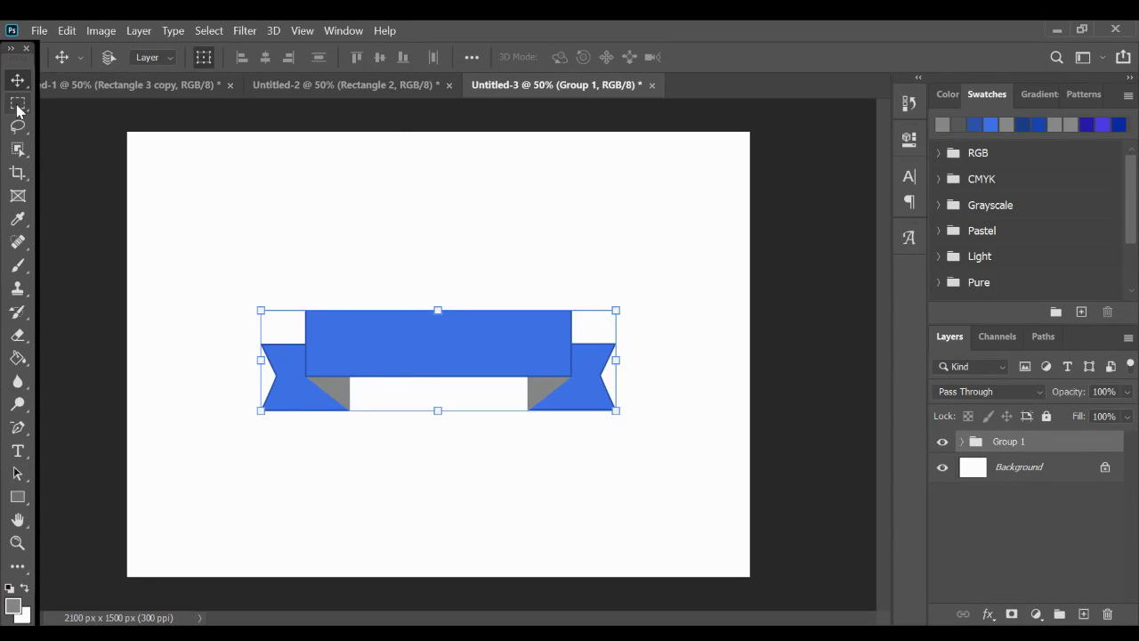
- Rasterize the ribbon layers in the group and merge them into a single layer
left_click(326, 356, "ctrl")
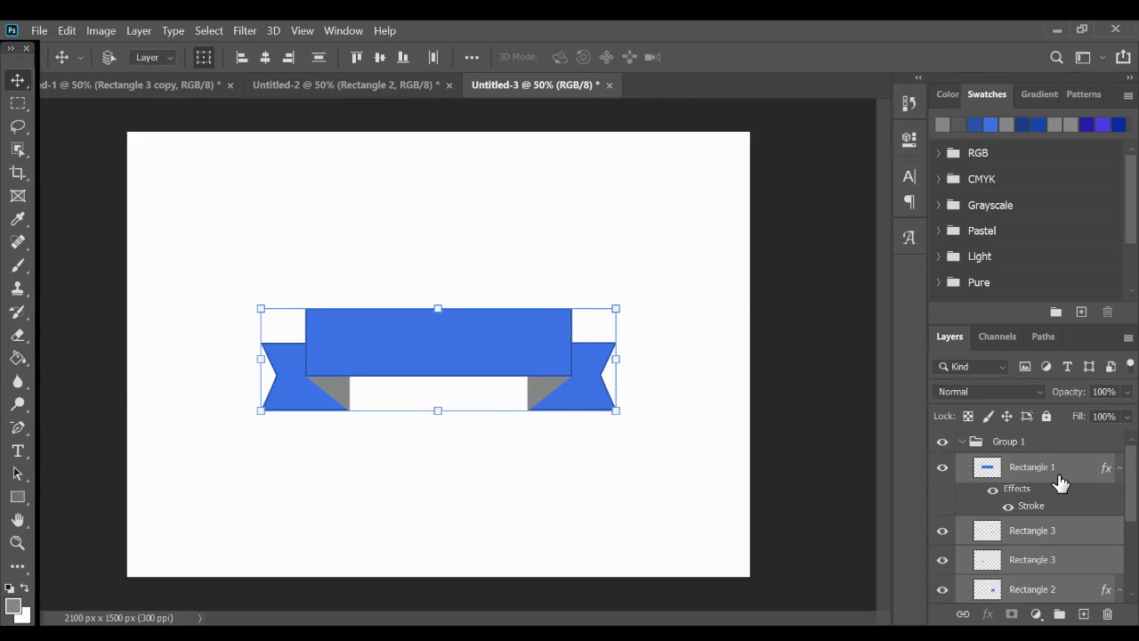
right_click(1059, 480)
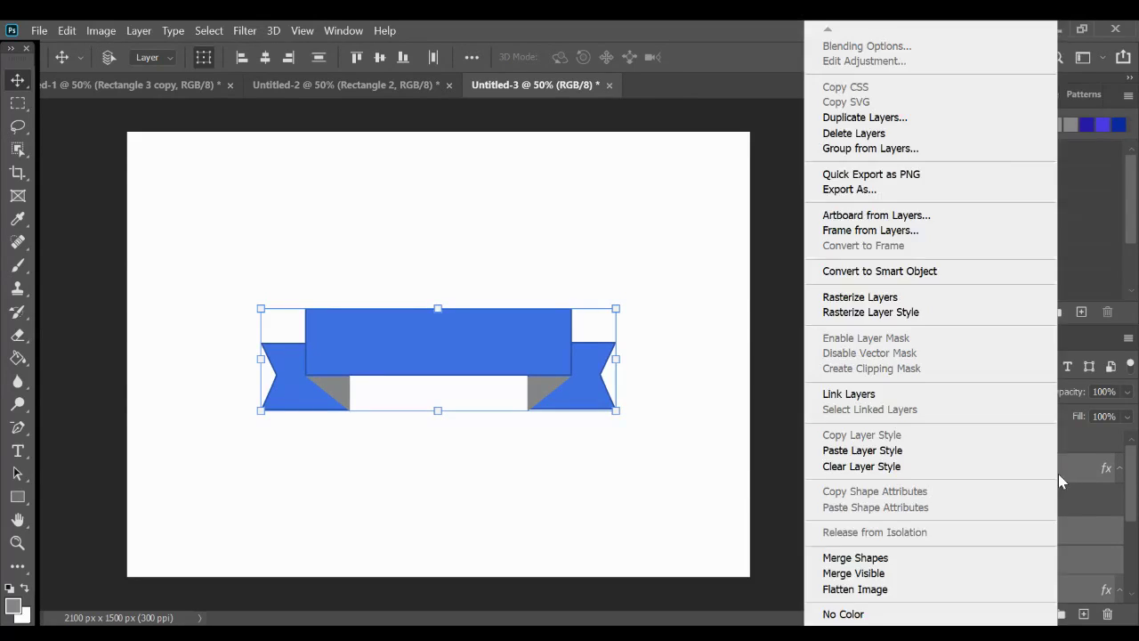
left_click(863, 302)
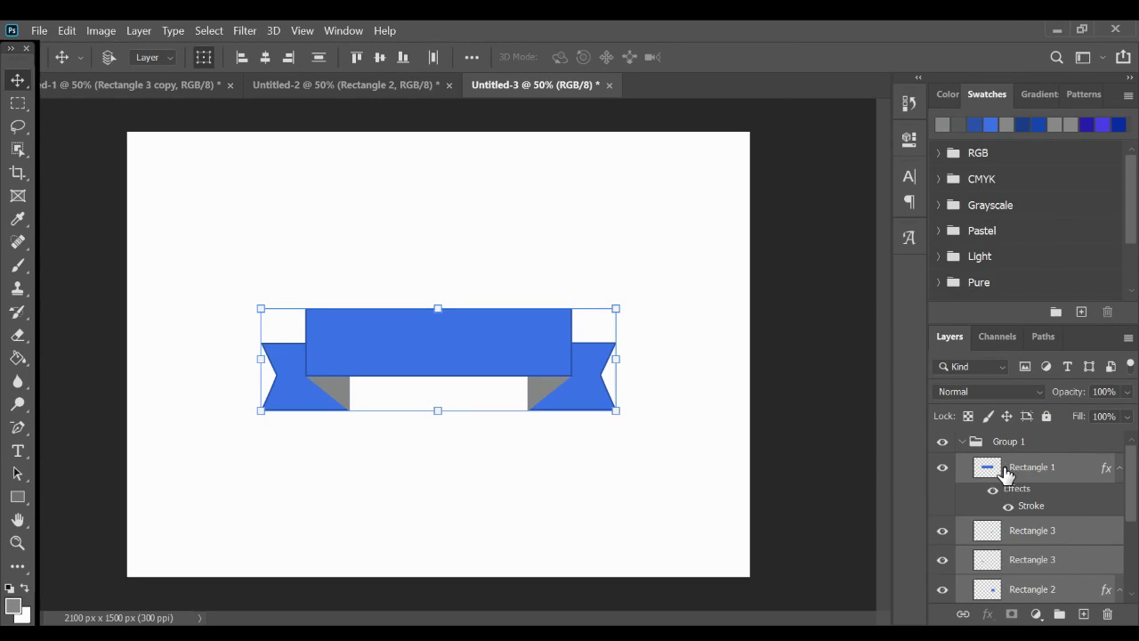
right_click(1005, 477)
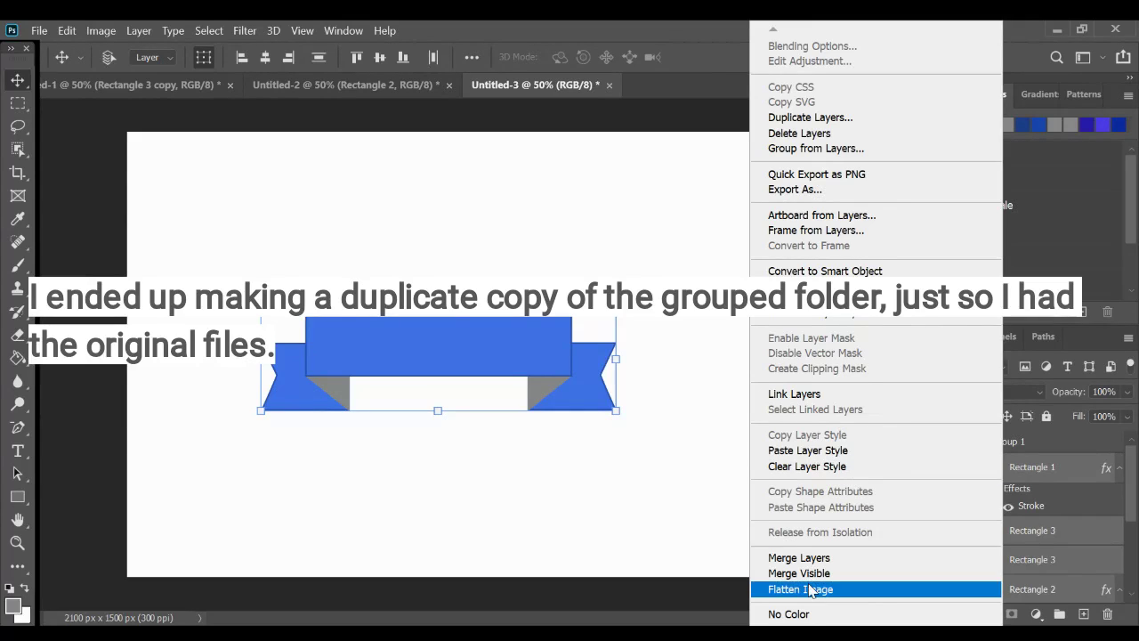
left_click(825, 560)
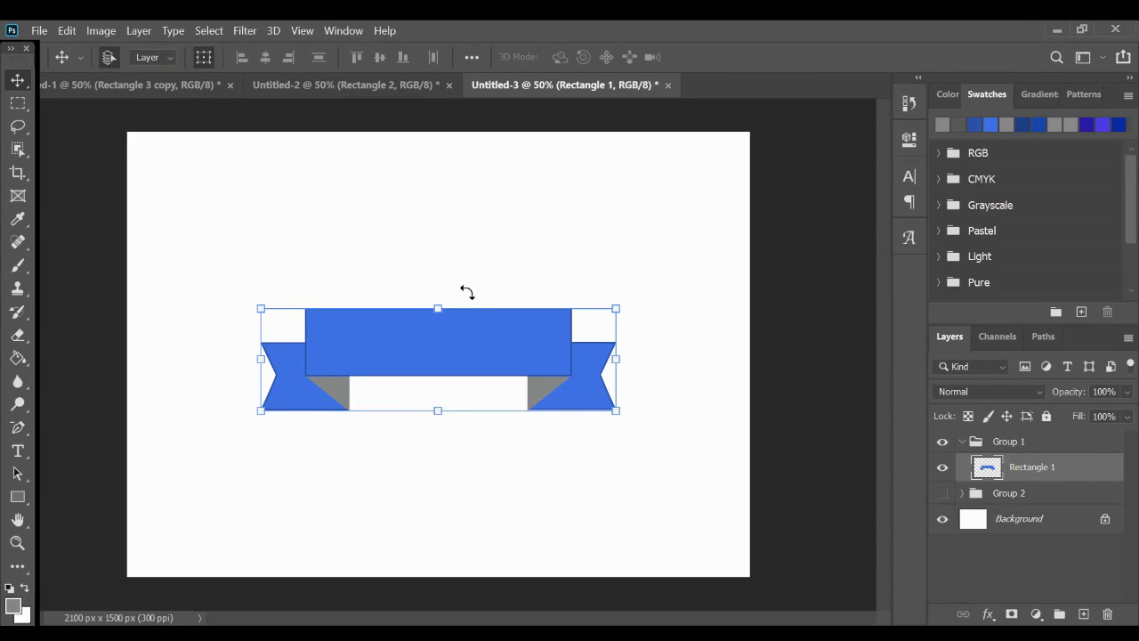
- Apply an Arc warp with a 25% bend to the merged ribbon layer
left_click(467, 292)
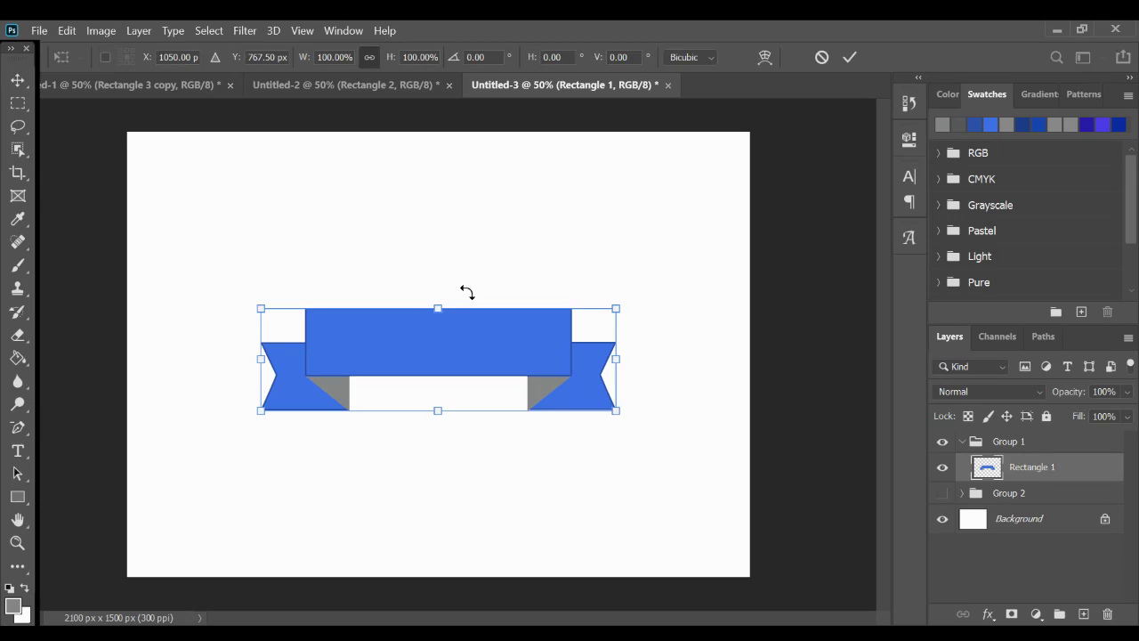
left_click(765, 57)
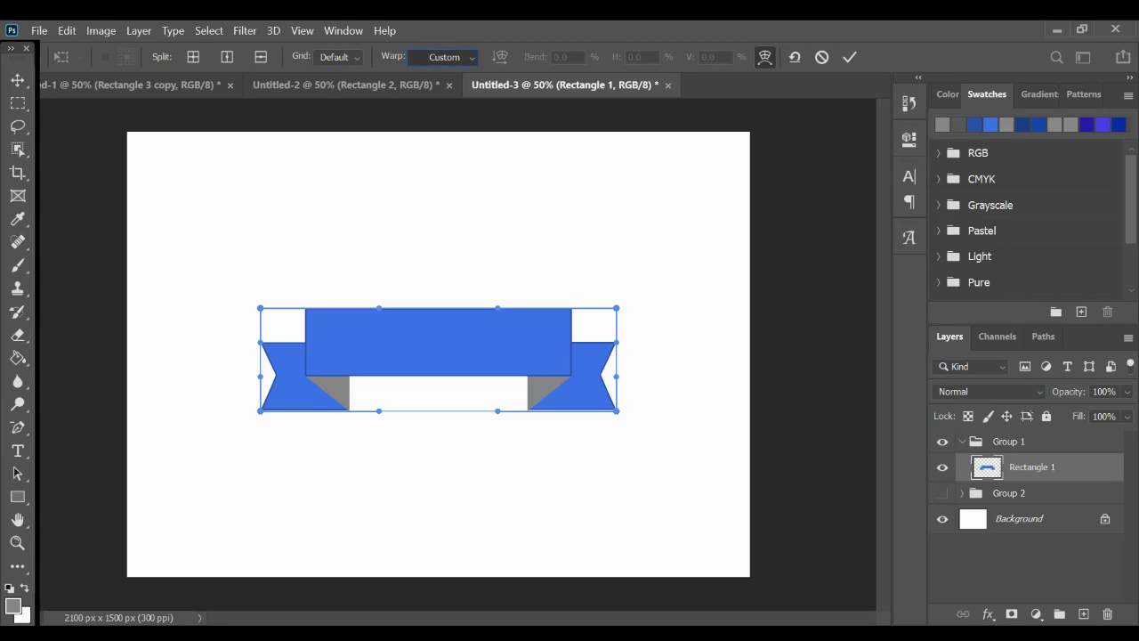
left_click(448, 104)
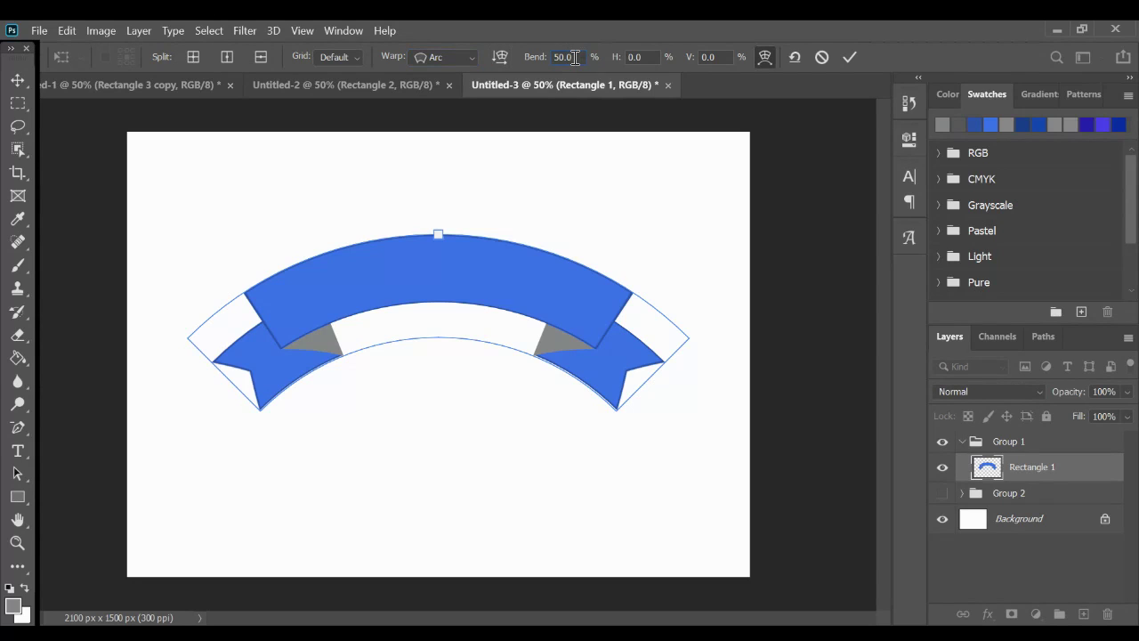
left_click_drag(575, 57, 556, 56)
type("25")
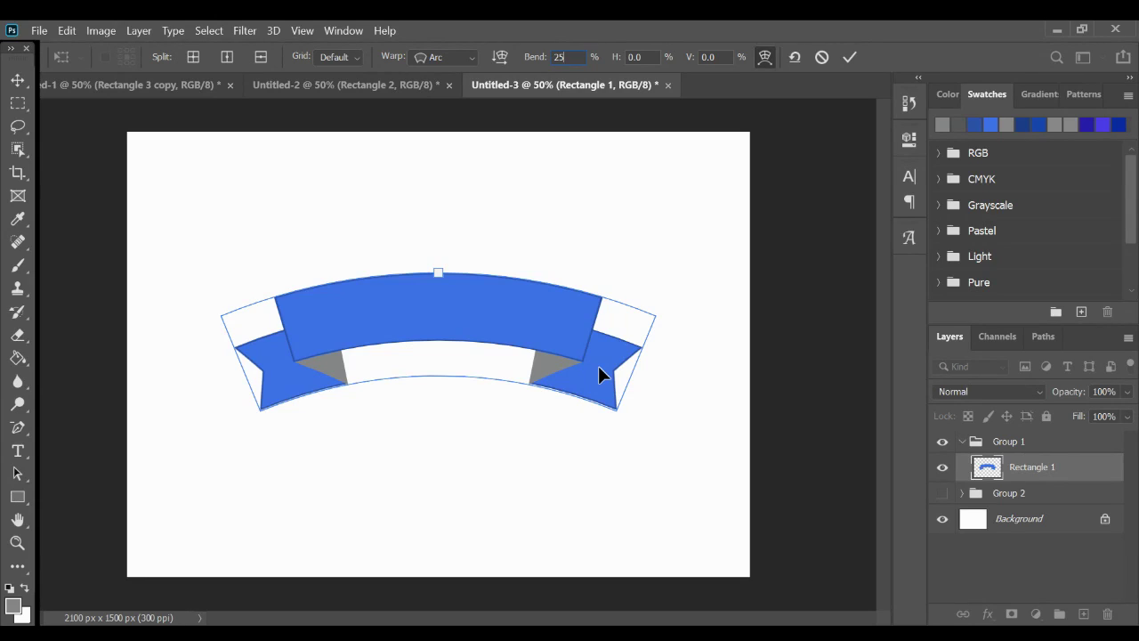
left_click(1036, 467)
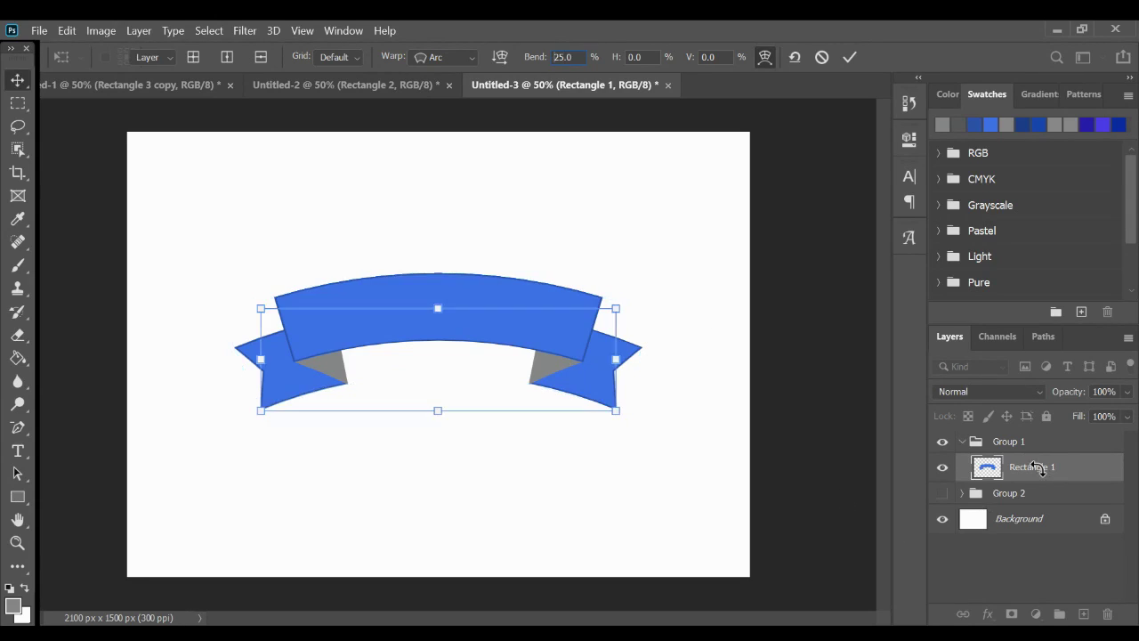
left_click(942, 493)
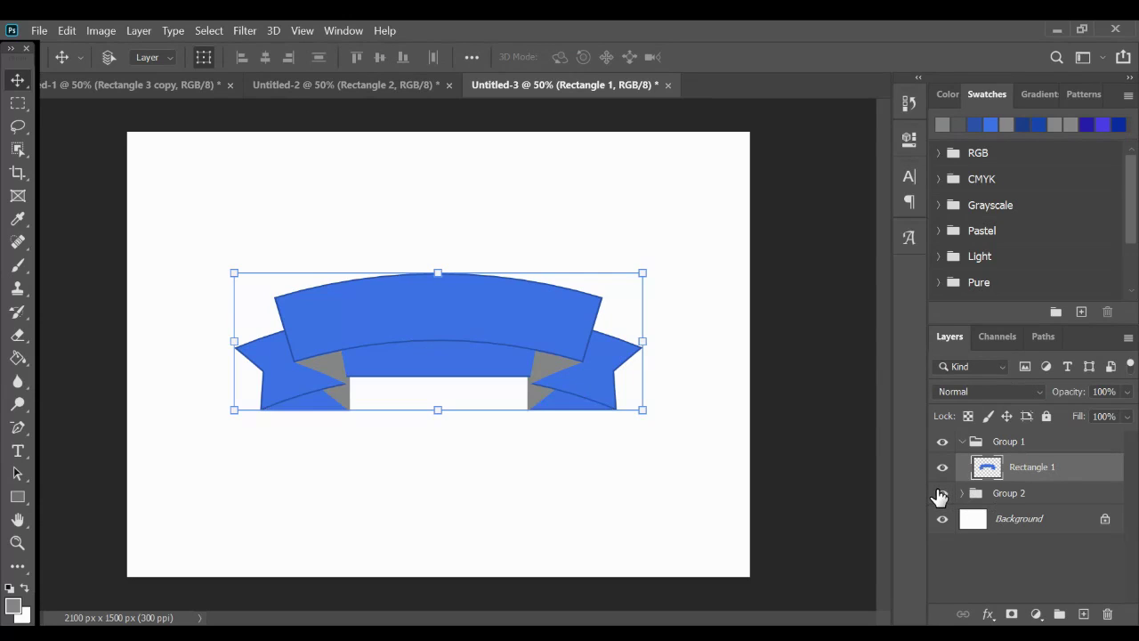
left_click(941, 496)
left_click(990, 498)
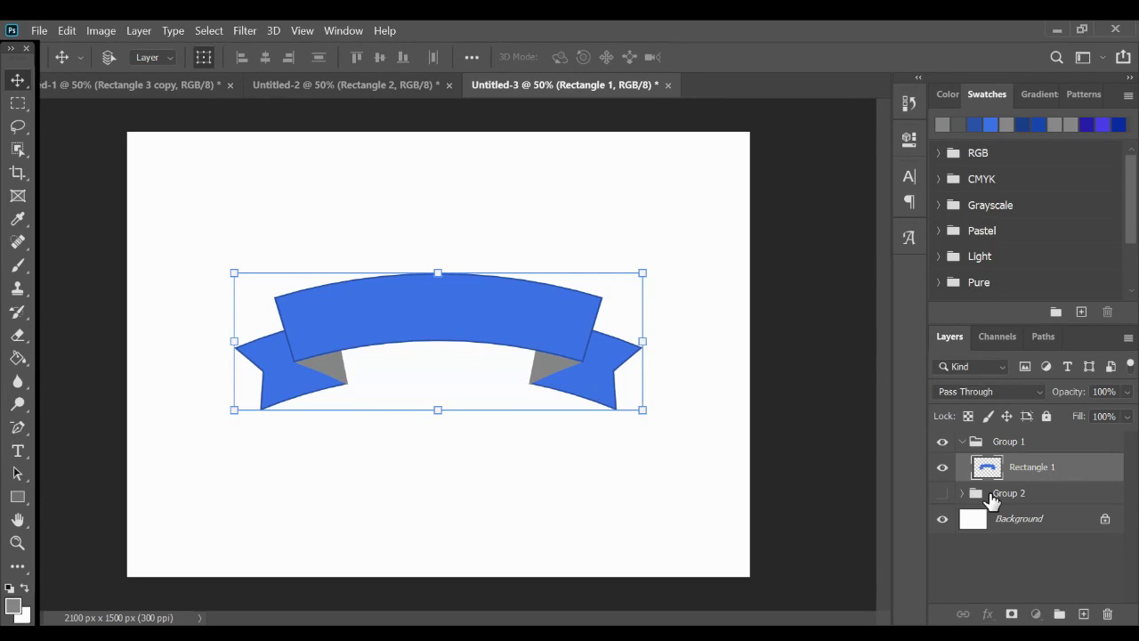
left_click(962, 493)
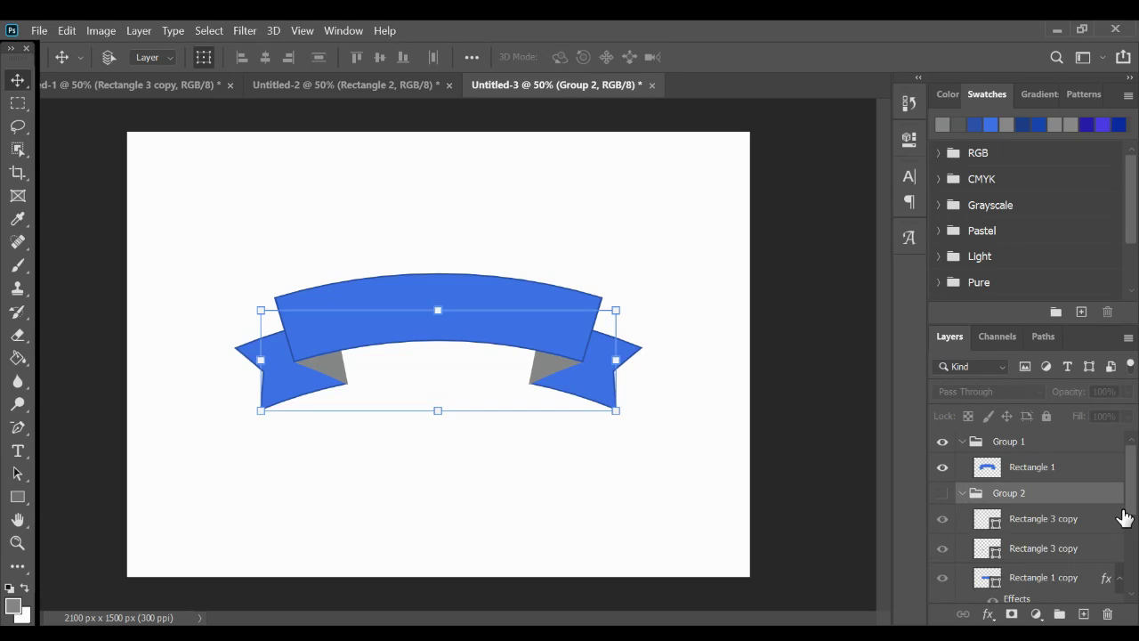
left_click_drag(1128, 506, 1129, 524)
scroll(1128, 523, "down", 3)
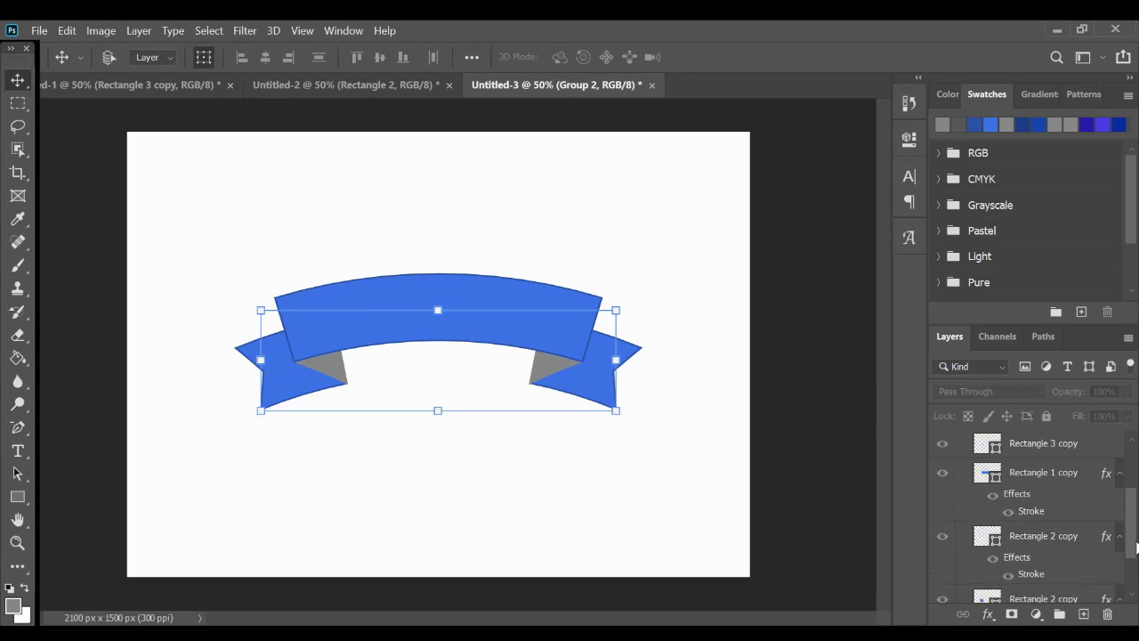
scroll(1129, 523, "up", 4)
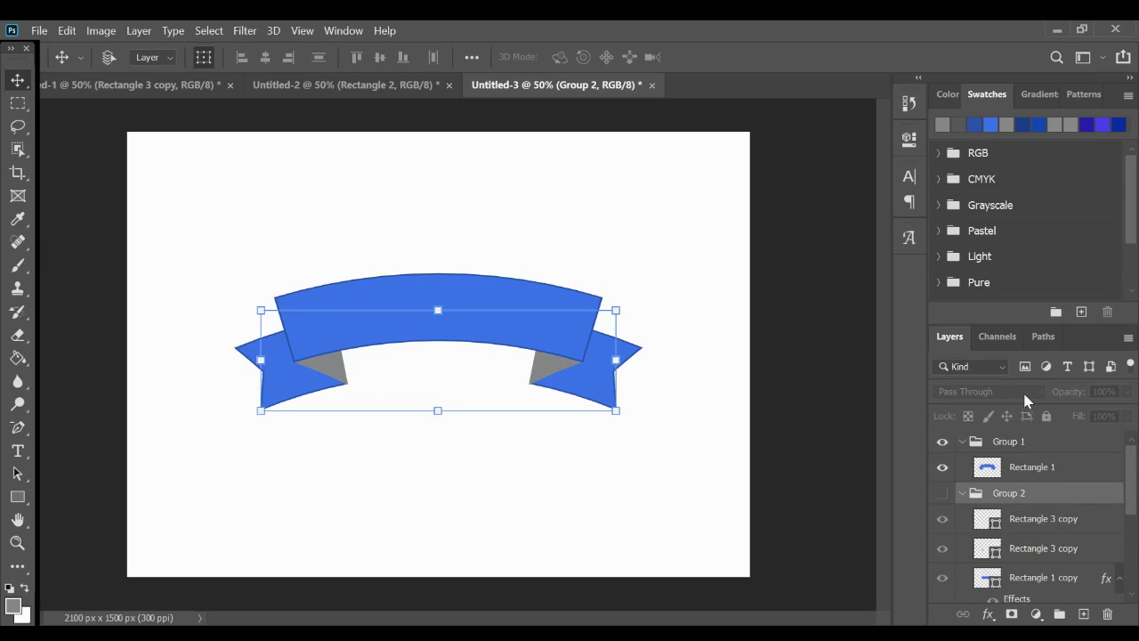
left_click(962, 493)
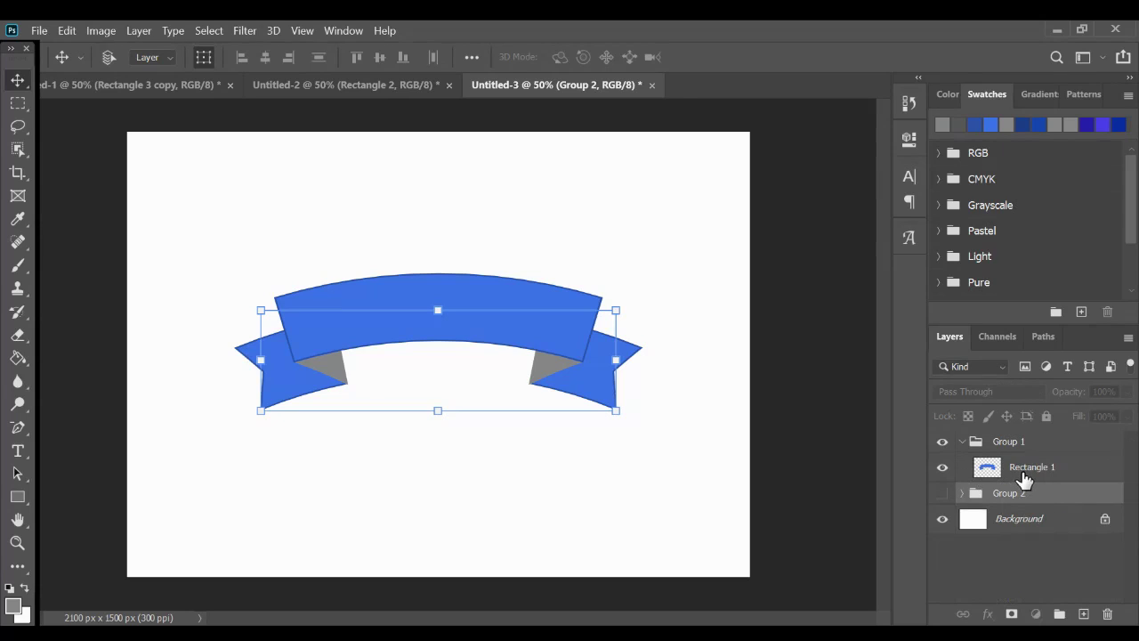
left_click(1024, 477)
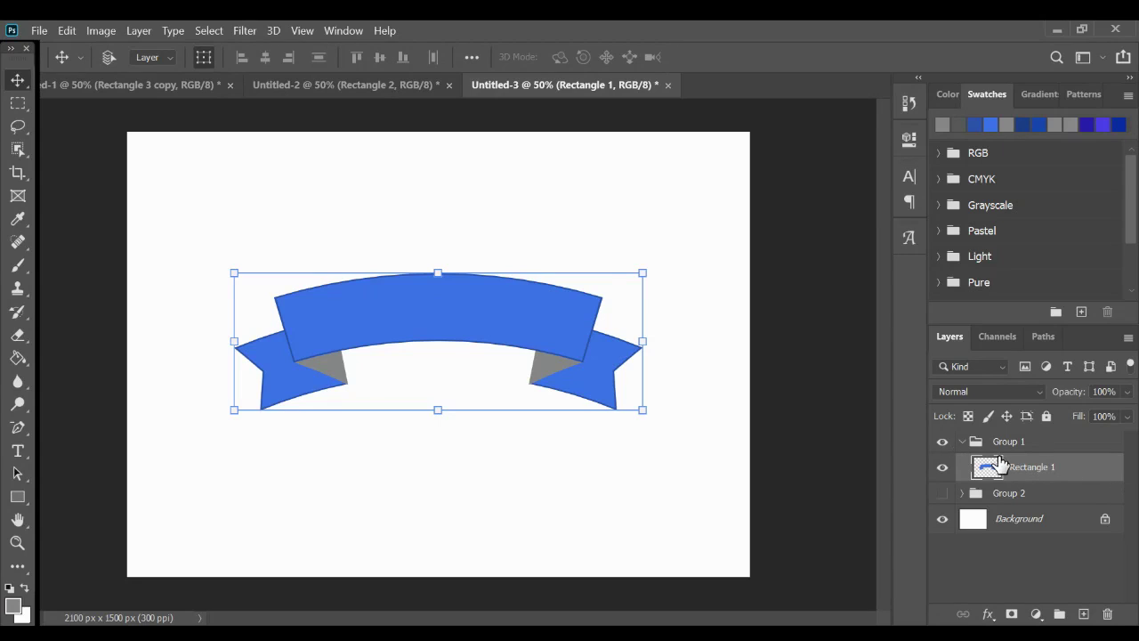